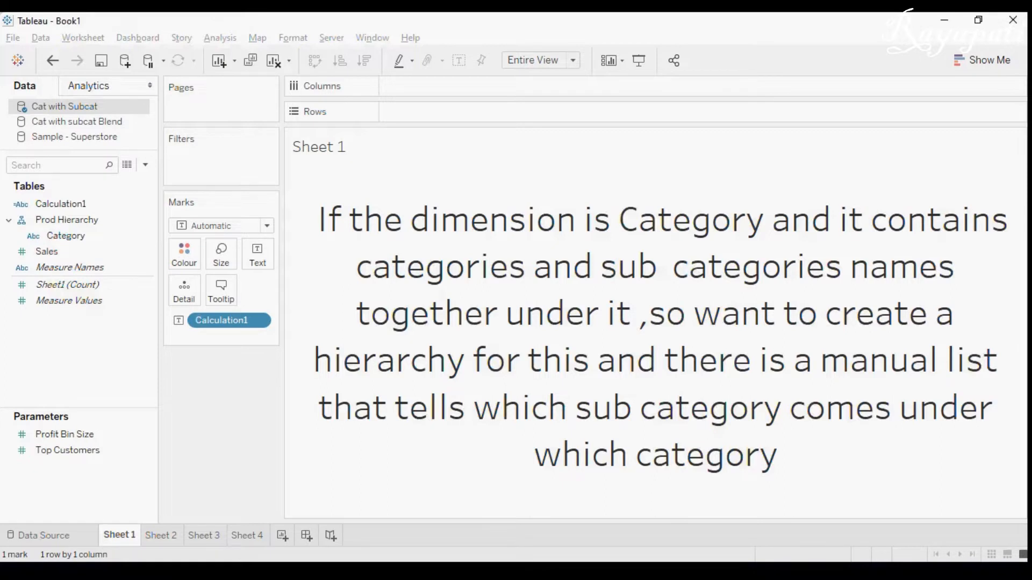
- Delete all the tooltip text for the Calculation1 mark on Sheet 1
mouse_move(585, 440)
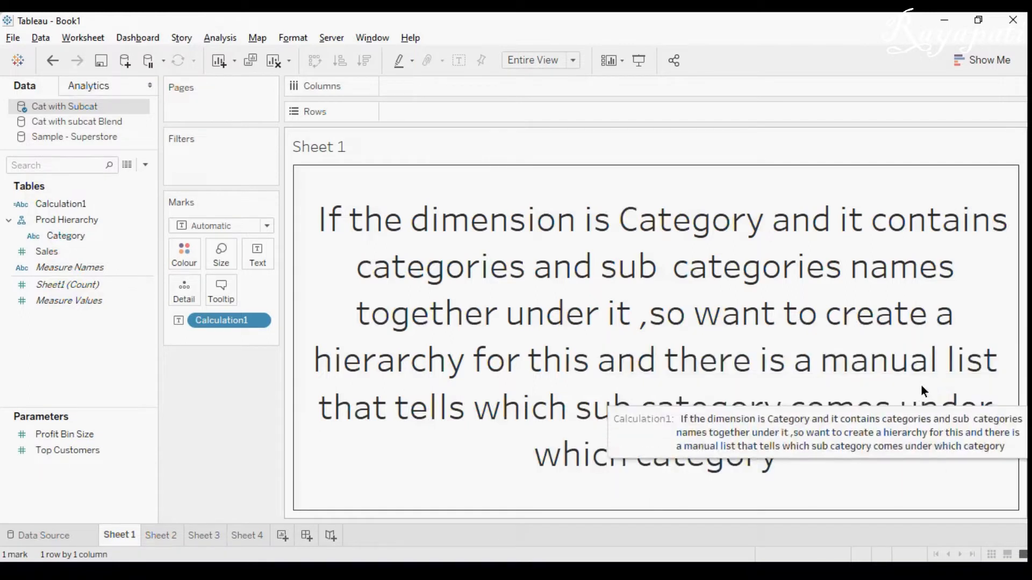
click(220, 297)
triple_click(446, 199)
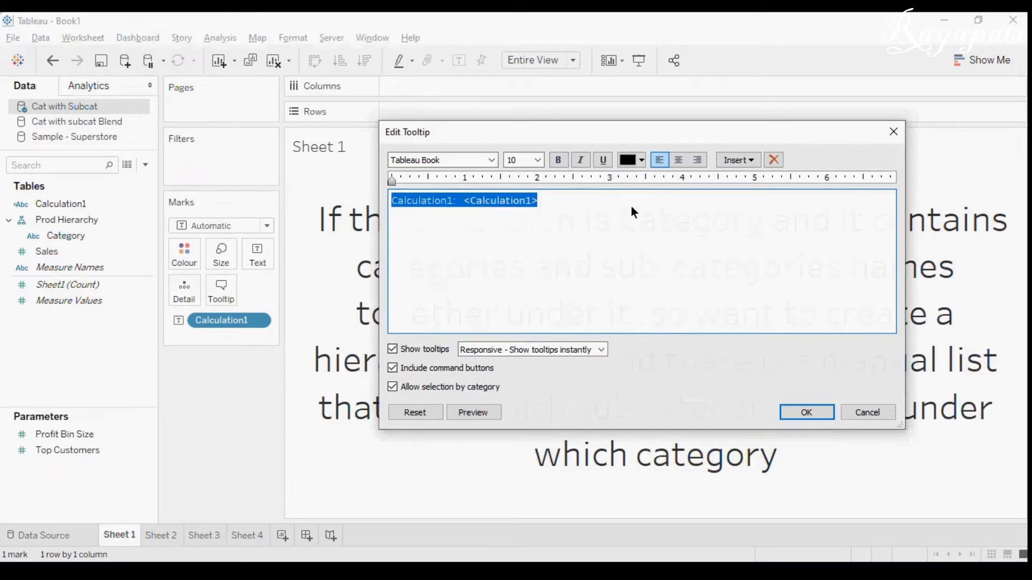
key(Delete)
click(807, 412)
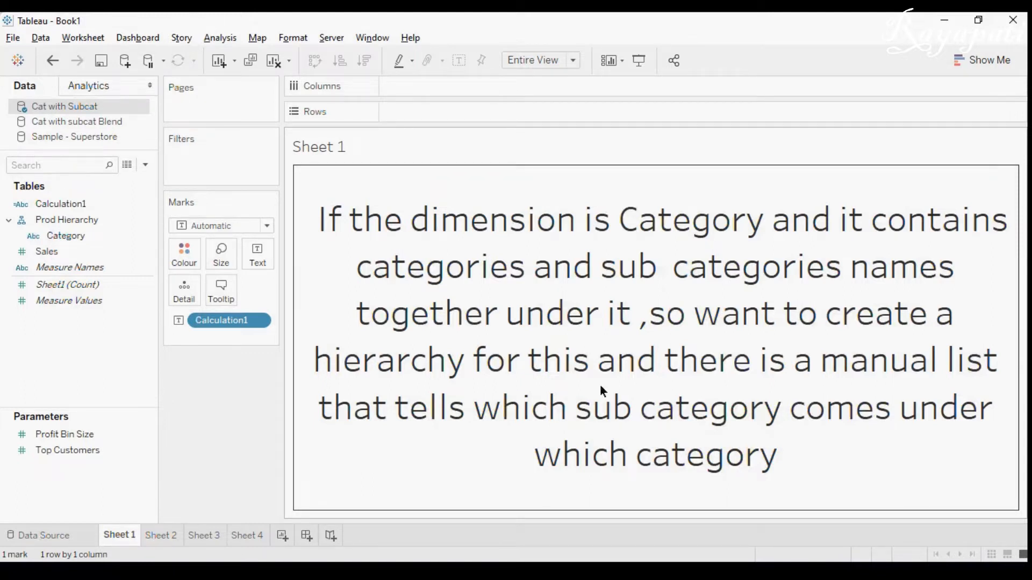
- Clear Sheet 2 and place Category from the Cat with Subcat data source on Rows
click(167, 536)
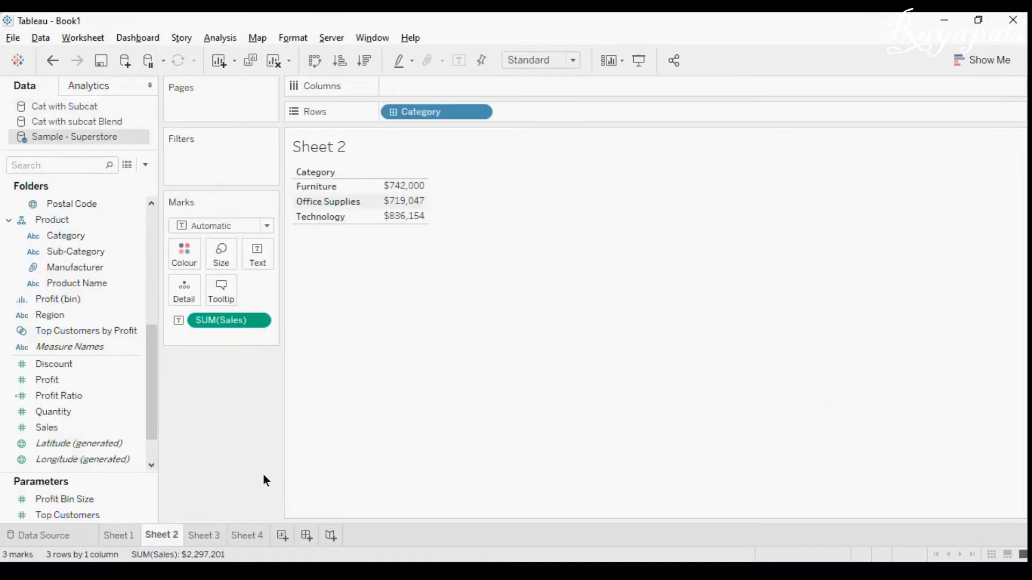
click(276, 61)
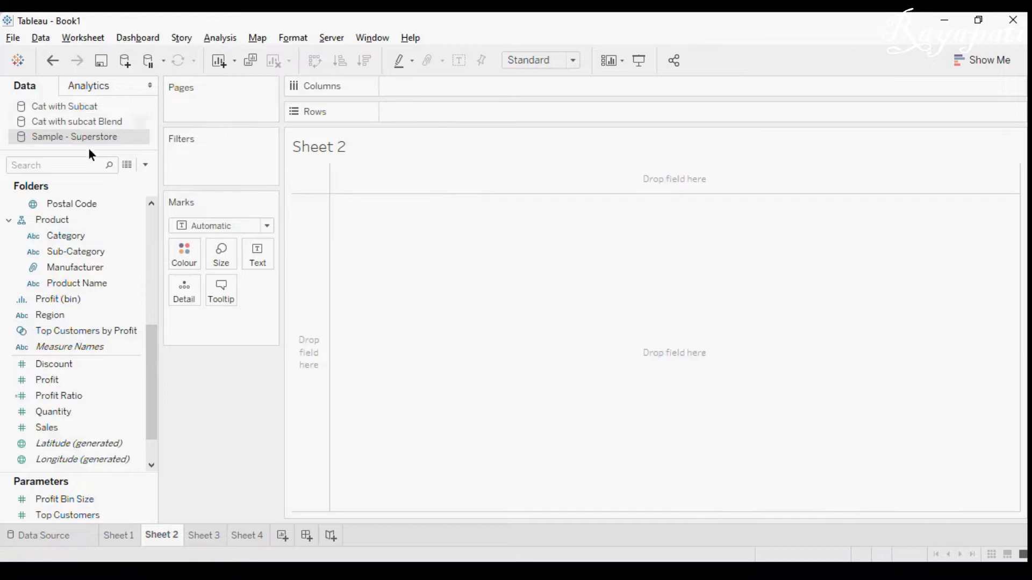
click(63, 108)
drag(59, 235, 411, 114)
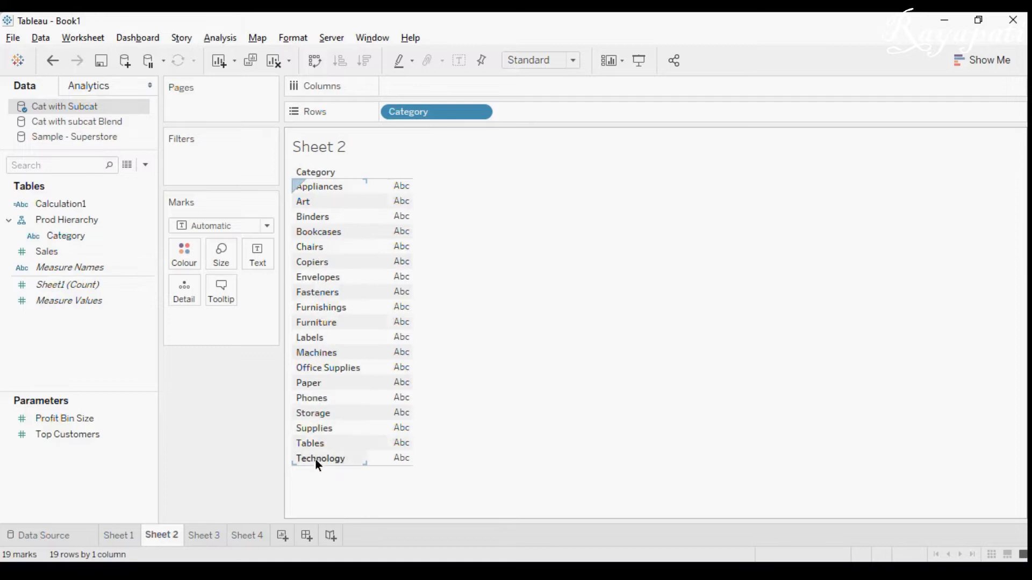
key(alt+Tab)
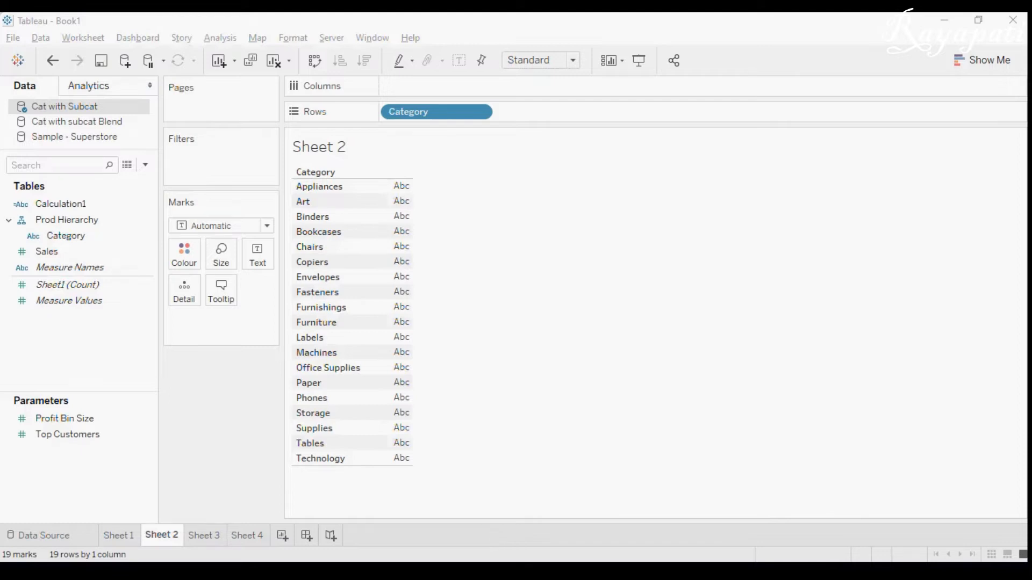
click(942, 355)
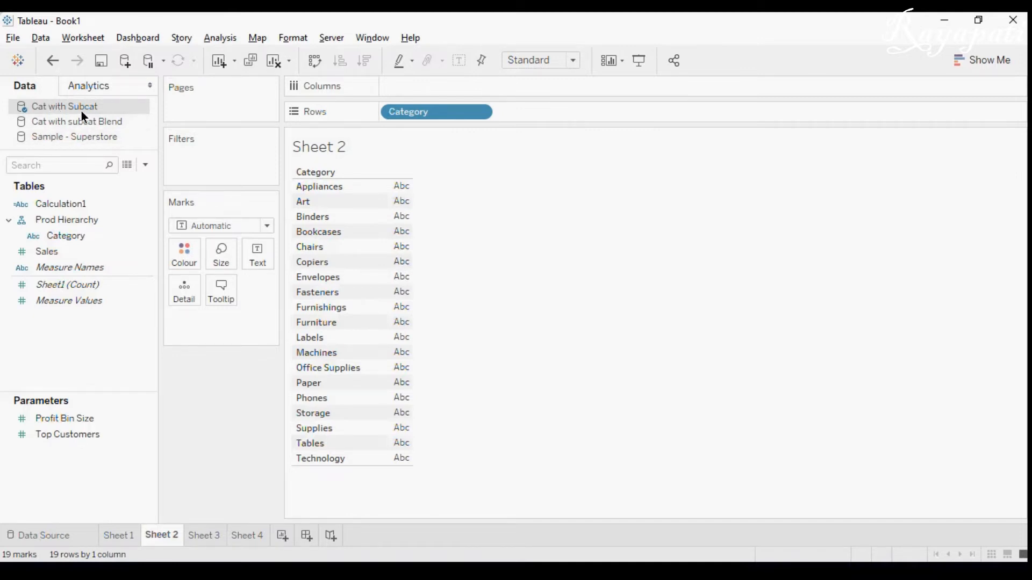
- Check the blend relationship on Category between Cat with Subcat and Cat with subcat Blend
click(88, 124)
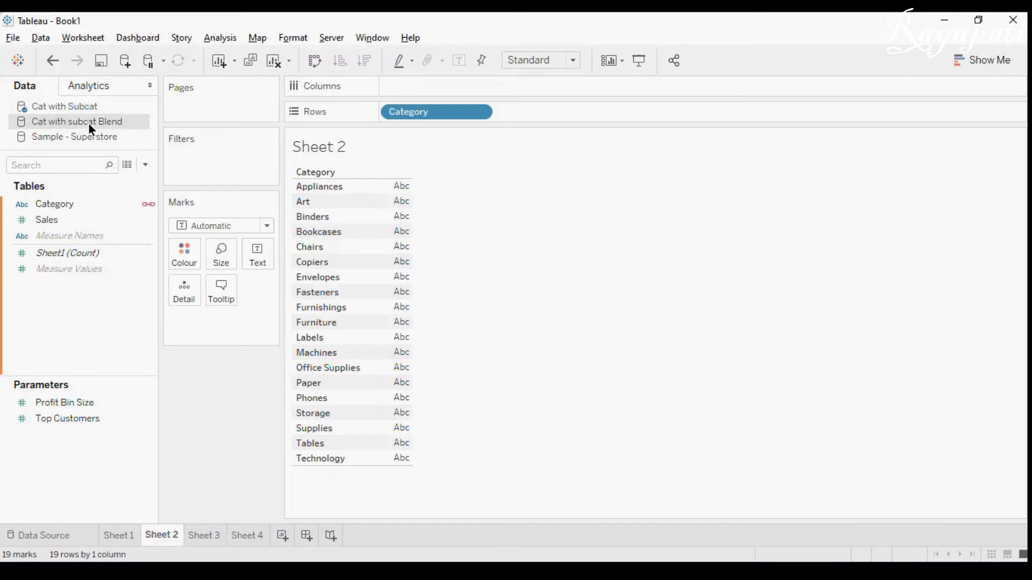
click(43, 200)
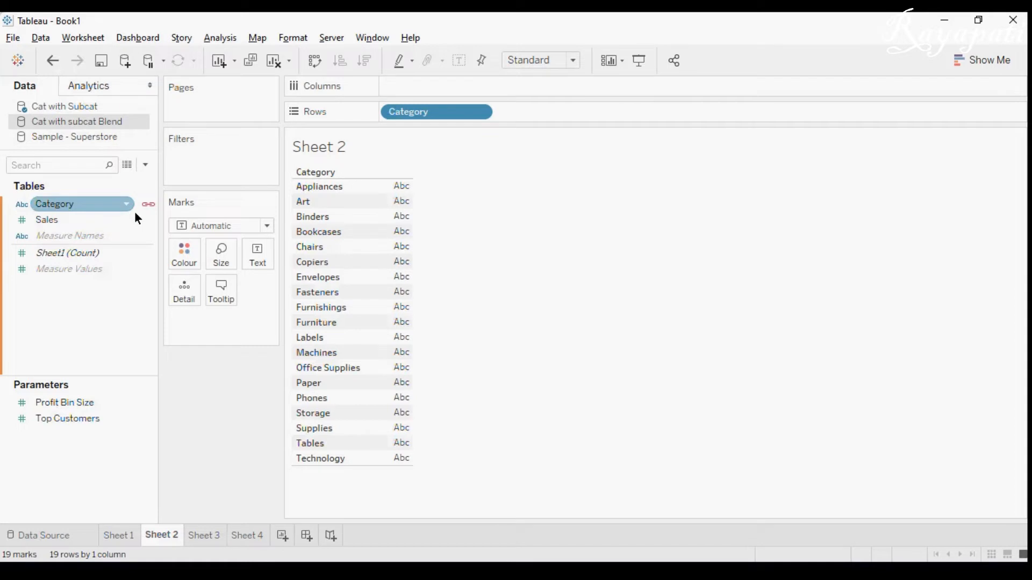
click(41, 38)
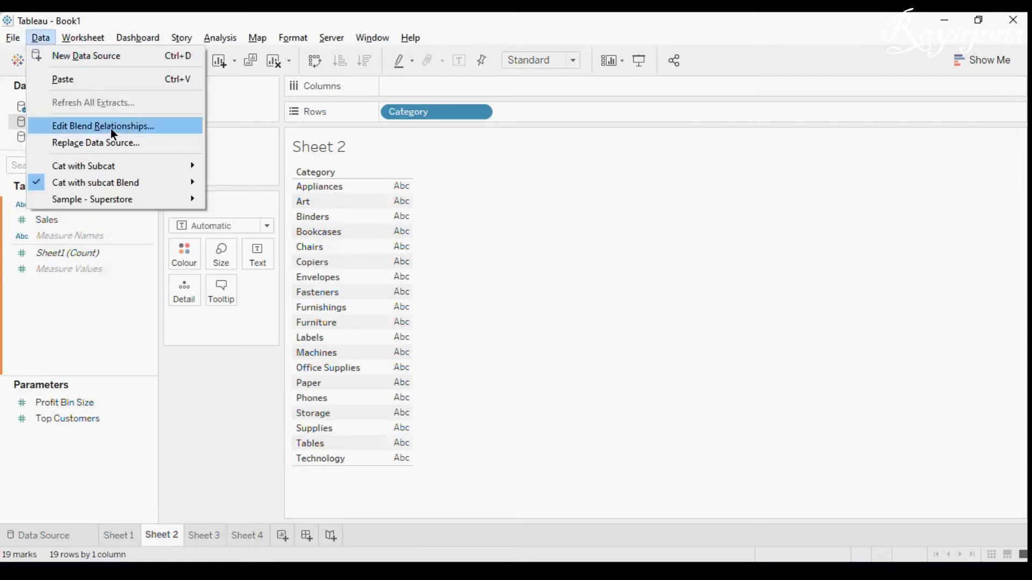
click(110, 128)
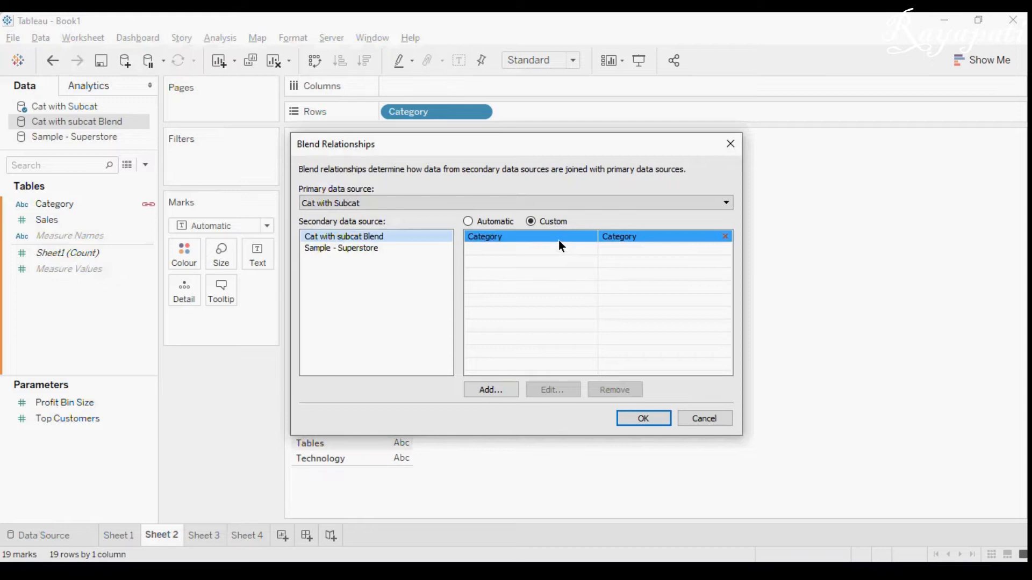
click(650, 418)
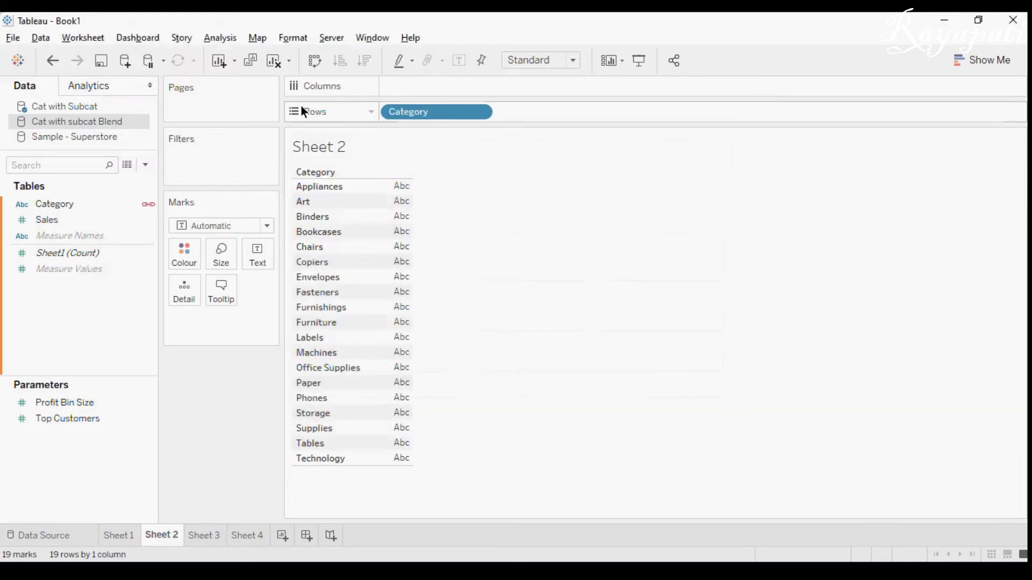
- Add Category from Cat with subcat Blend to Rows, after the primary Category field
click(45, 107)
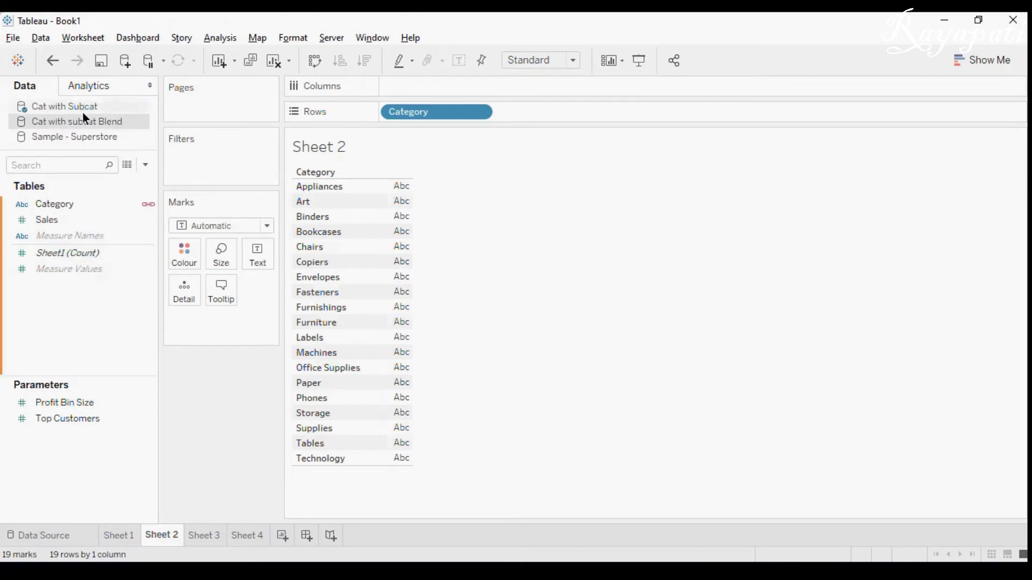
click(69, 208)
drag(68, 209, 573, 114)
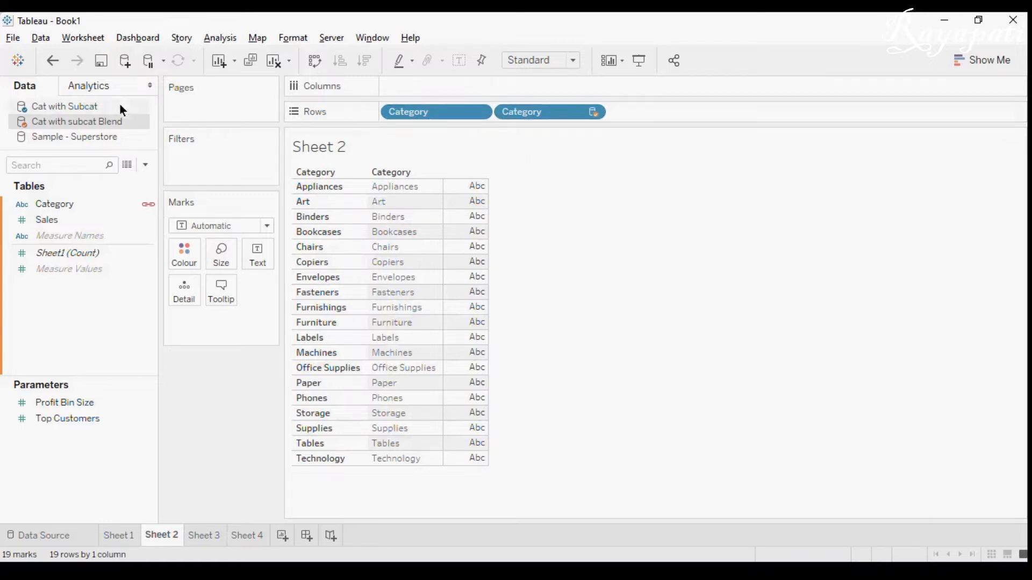
- Duplicate Category in Cat with Subcat and replace the primary Category on Rows with the copy
click(76, 106)
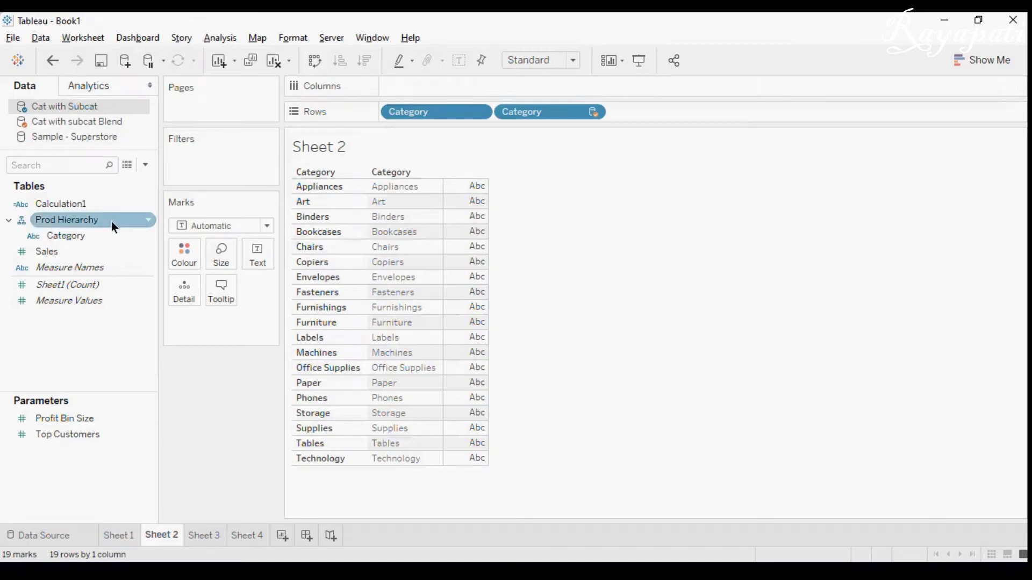
right_click(89, 240)
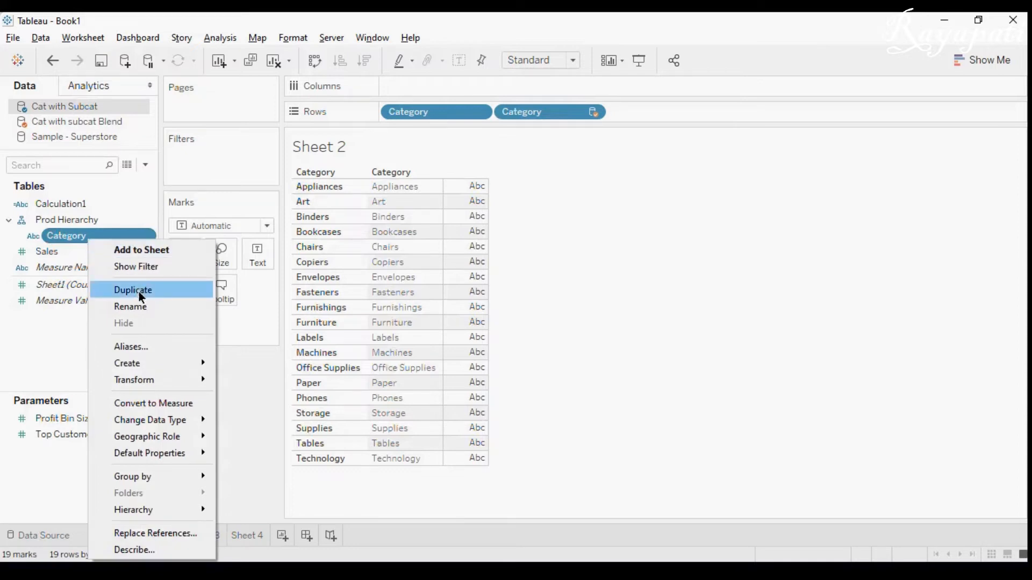
click(138, 291)
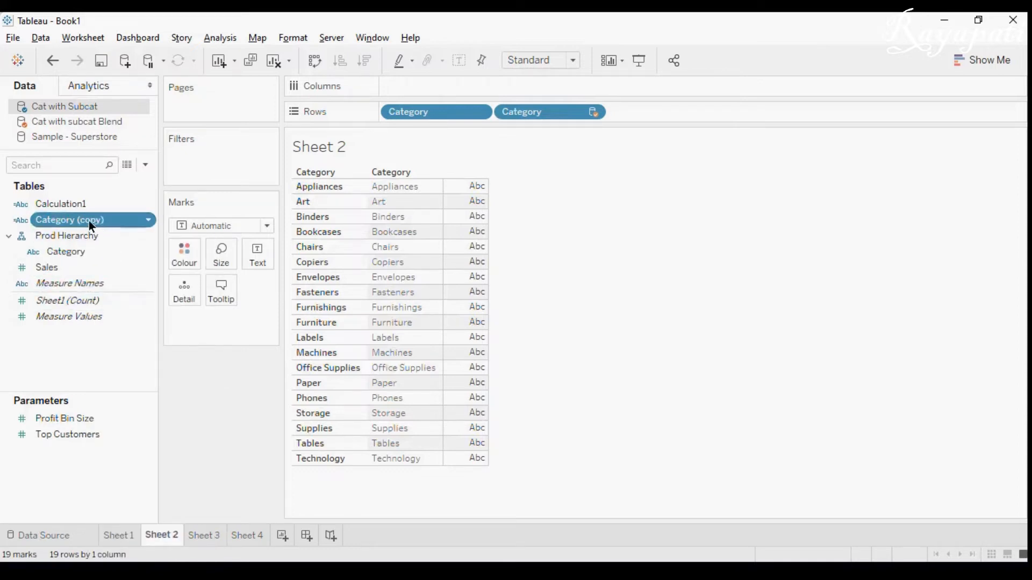
drag(418, 115, 197, 411)
drag(66, 225, 388, 114)
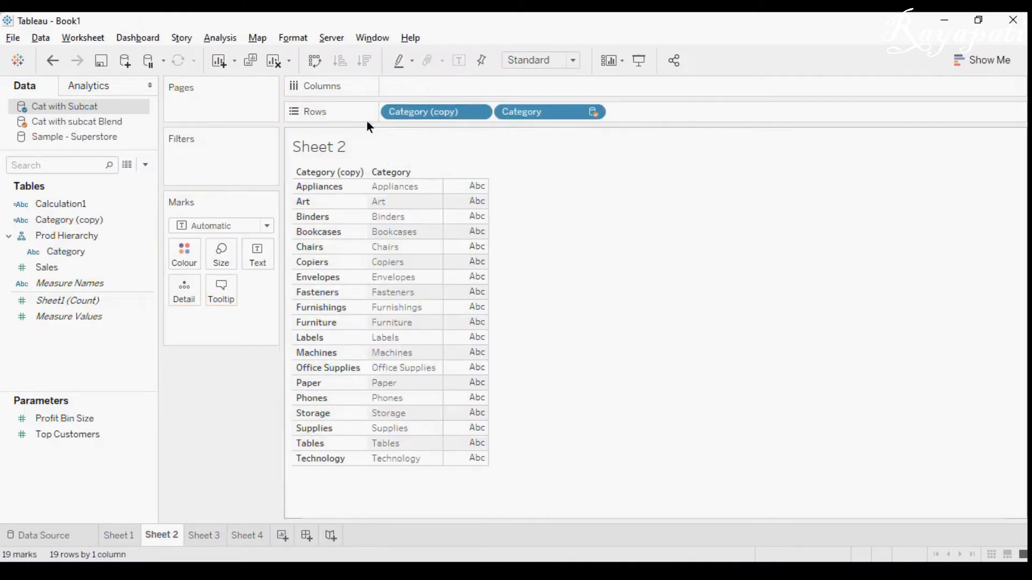
- Remove the Prod Hierarchy from the Cat with Subcat data source
click(66, 252)
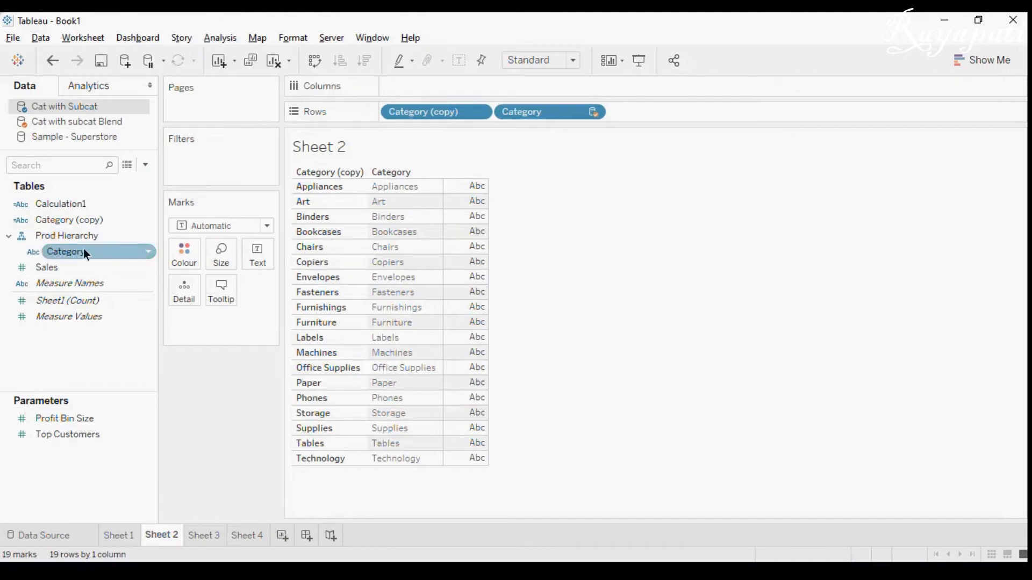
right_click(70, 240)
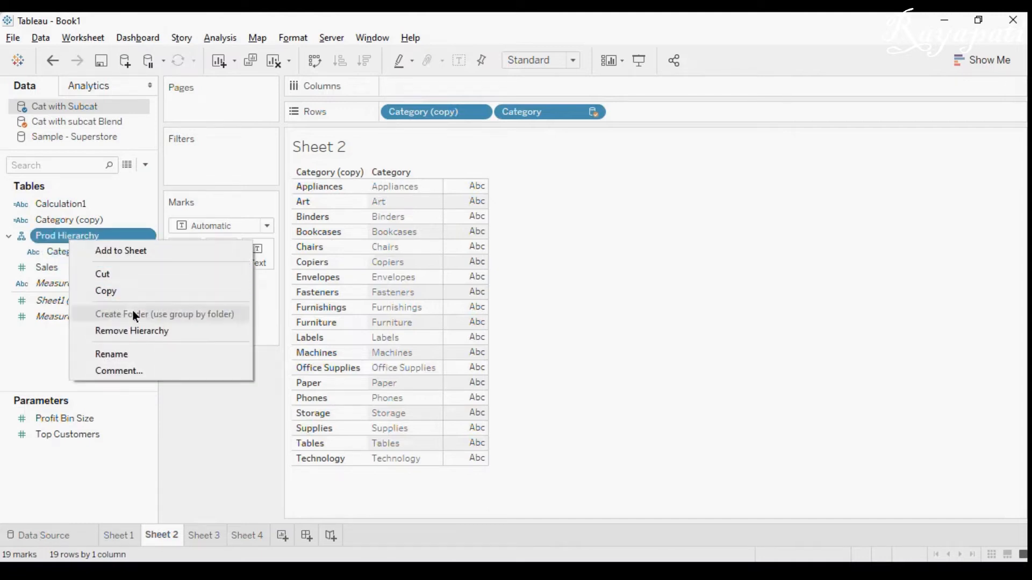
click(135, 331)
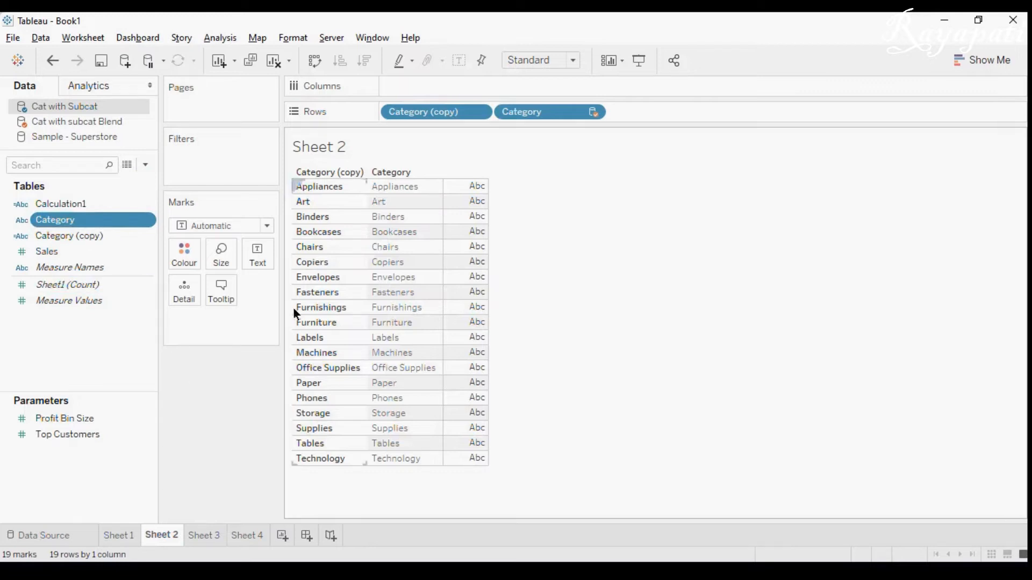
- On Sheet 3, build a text table of Sales by Category and Sub-Category from Sample - Superstore
click(214, 539)
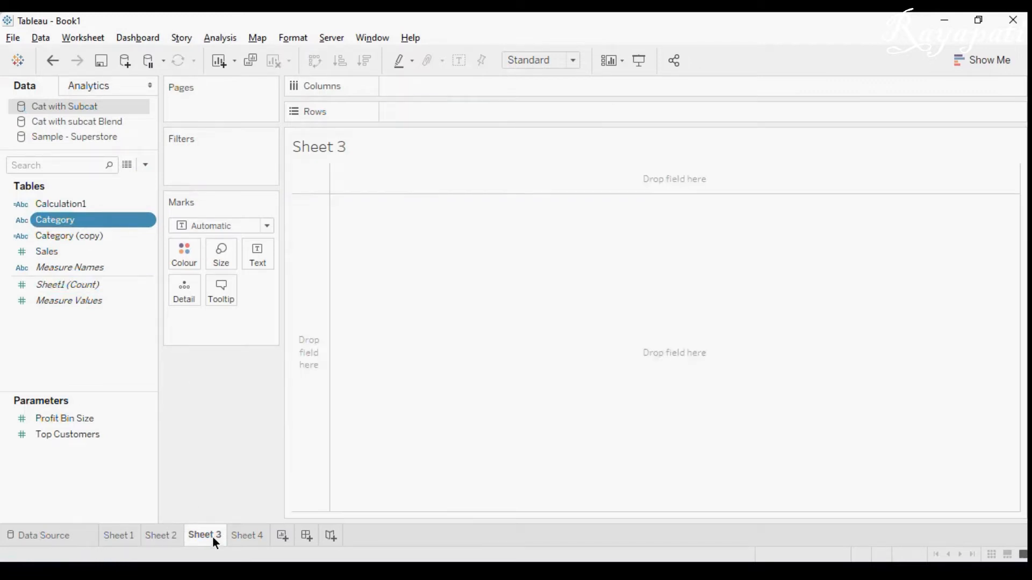
click(57, 137)
drag(47, 237, 404, 109)
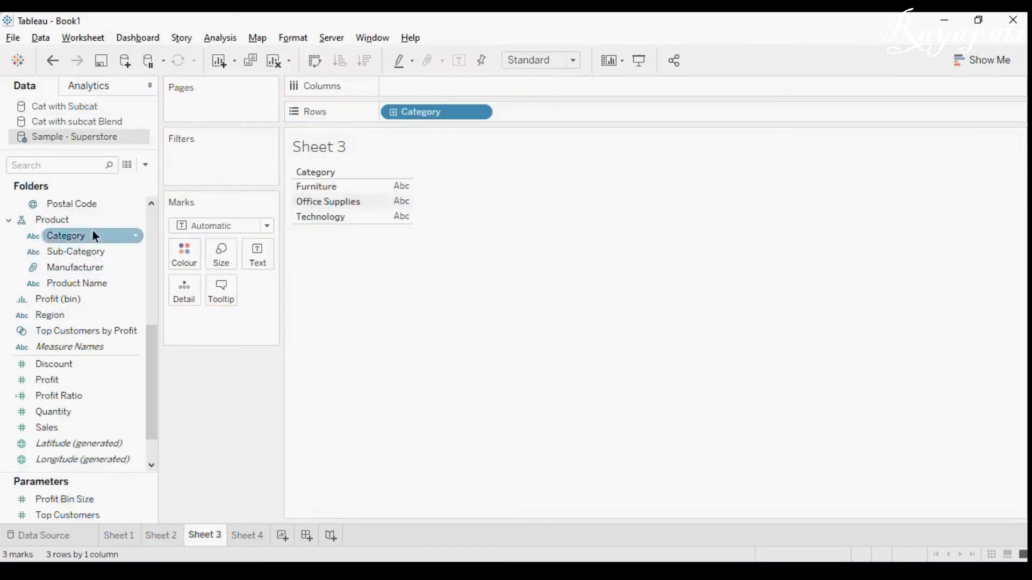
drag(66, 252, 531, 116)
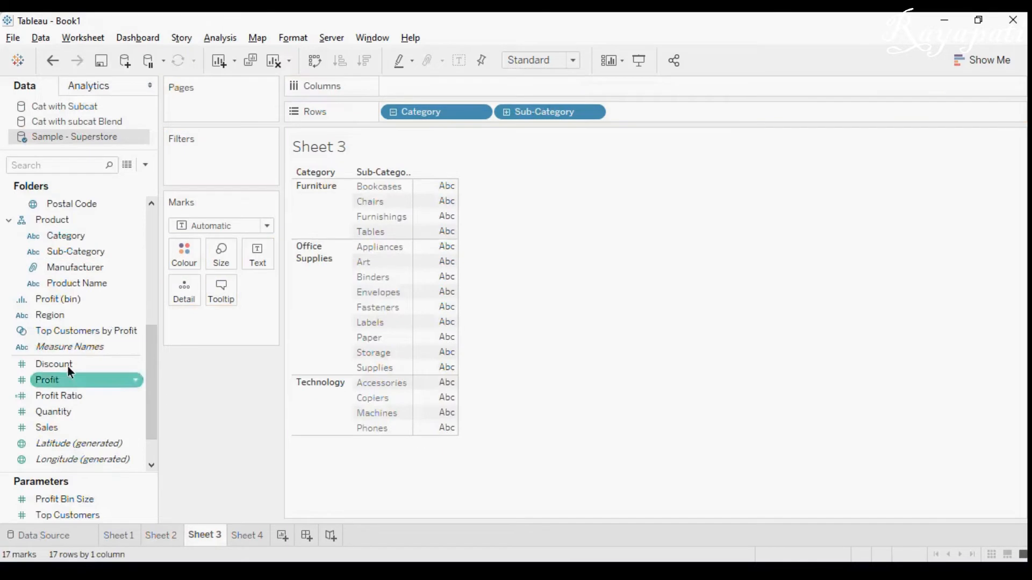
drag(50, 423, 253, 258)
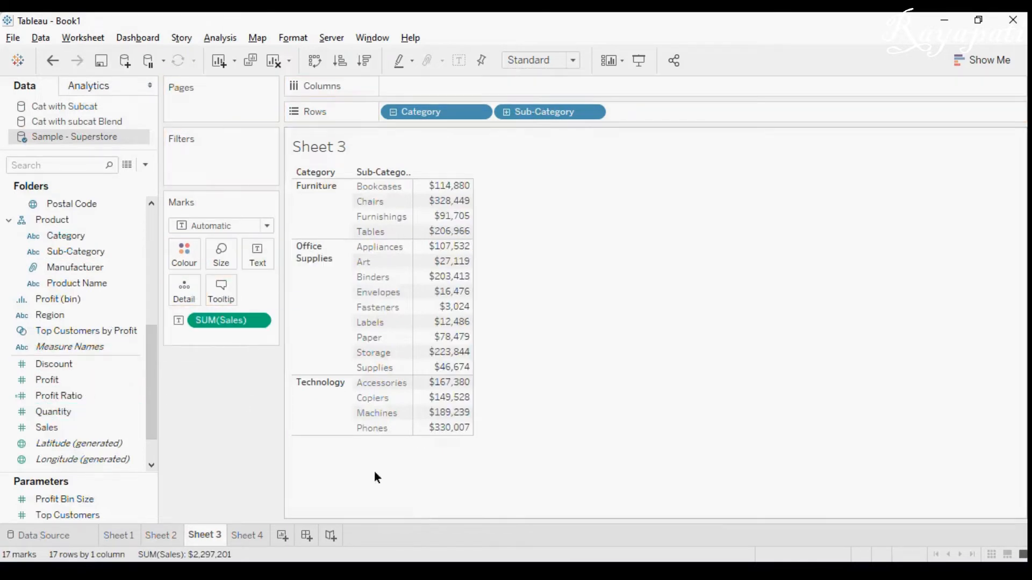
- Switch to Snipping Tool, capture the Sheet 3 category table as a reference, and return to Tableau
key(alt+Tab)
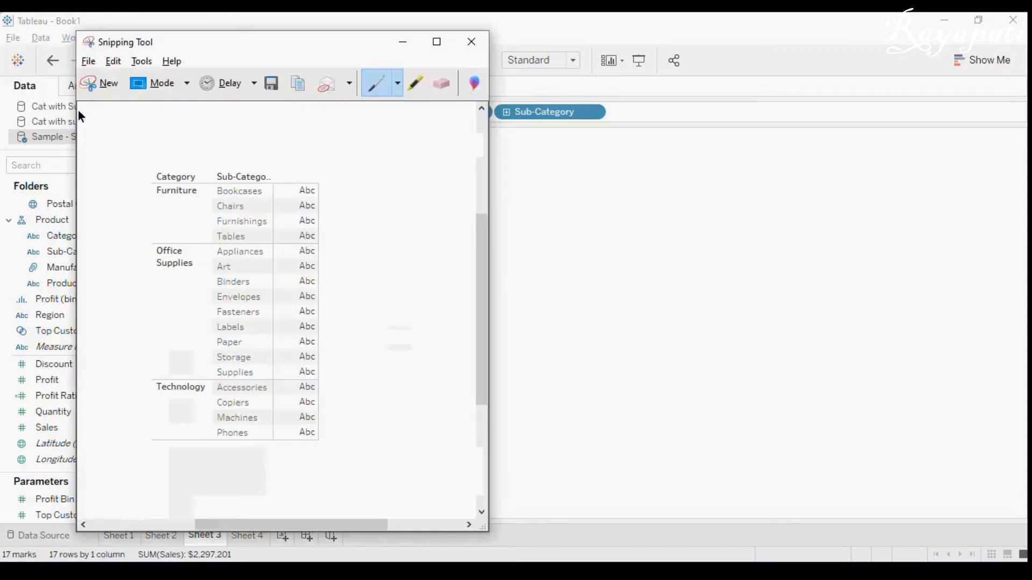
click(105, 75)
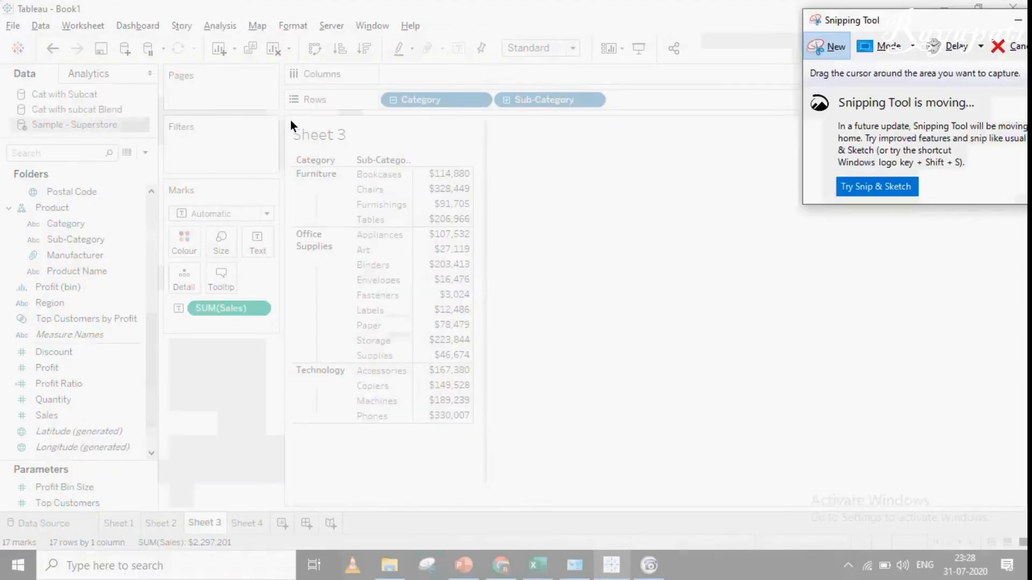
drag(288, 118, 513, 450)
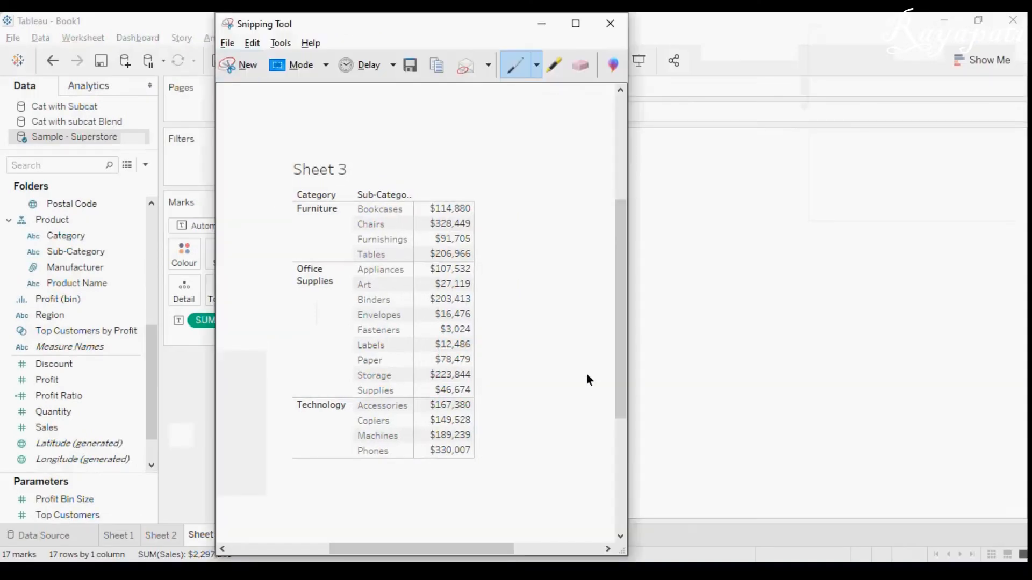
click(680, 303)
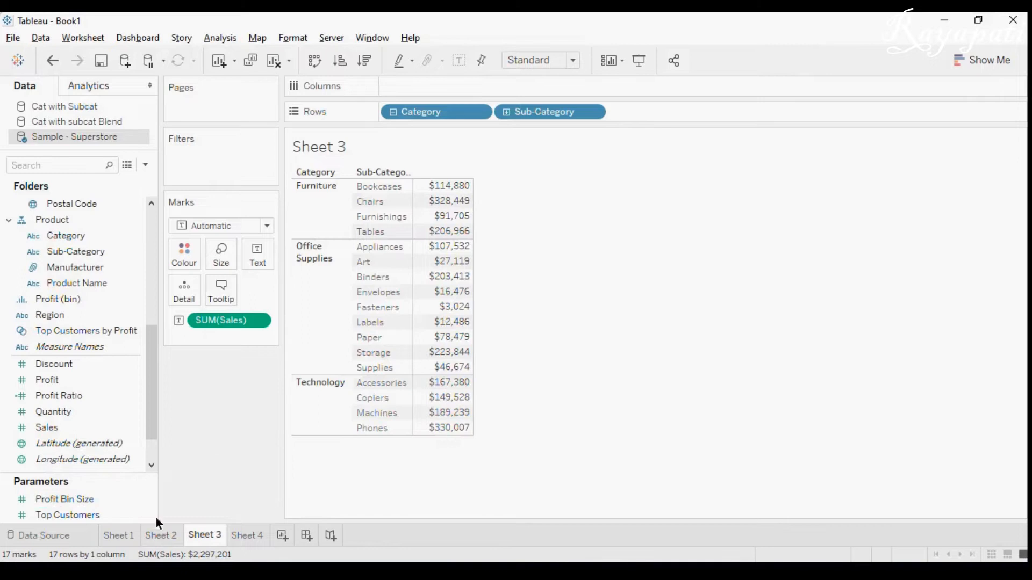
- On Sheet 2, start creating a primary group from the blended secondary Category field on Rows
click(162, 536)
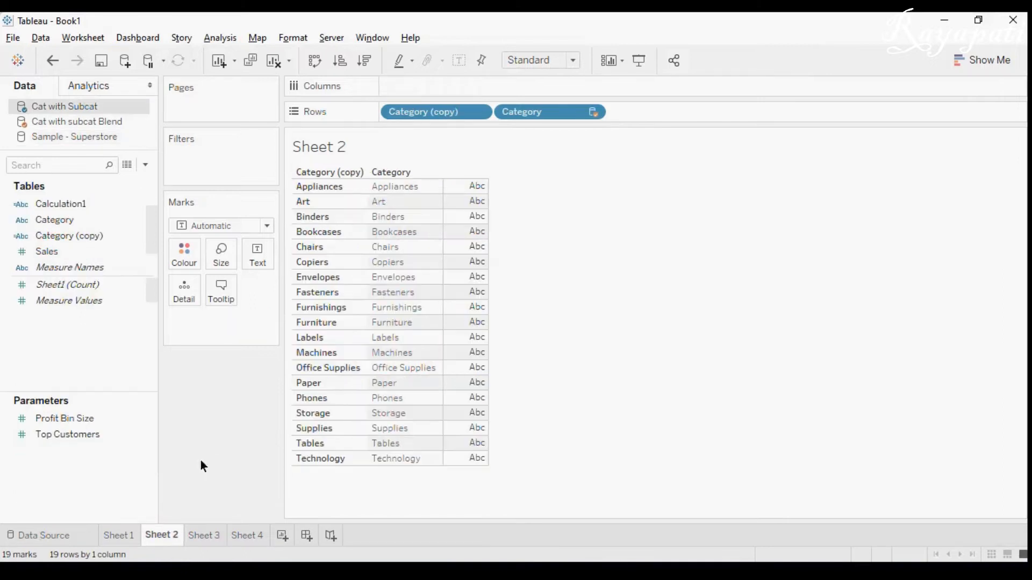
click(593, 114)
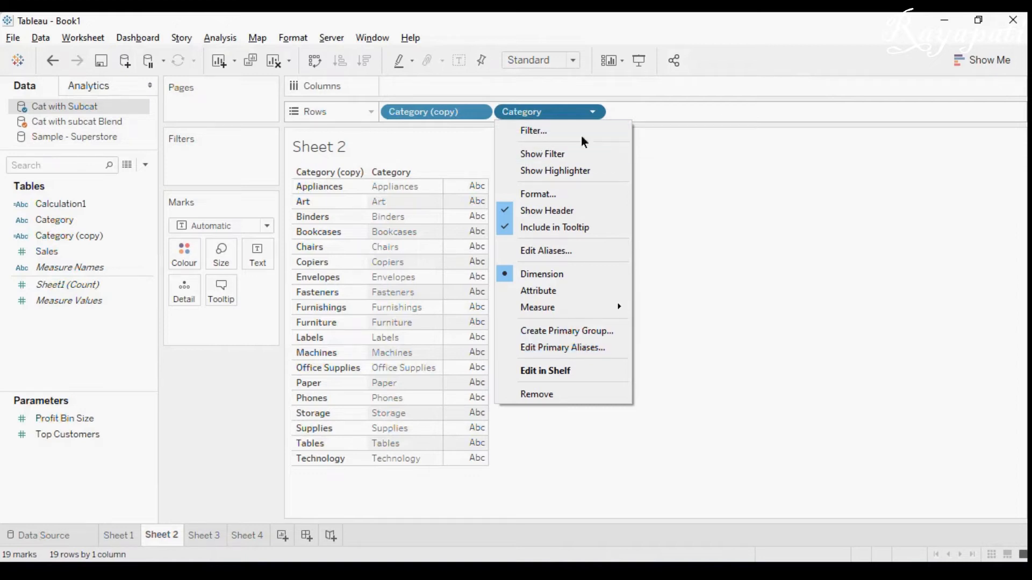
click(638, 150)
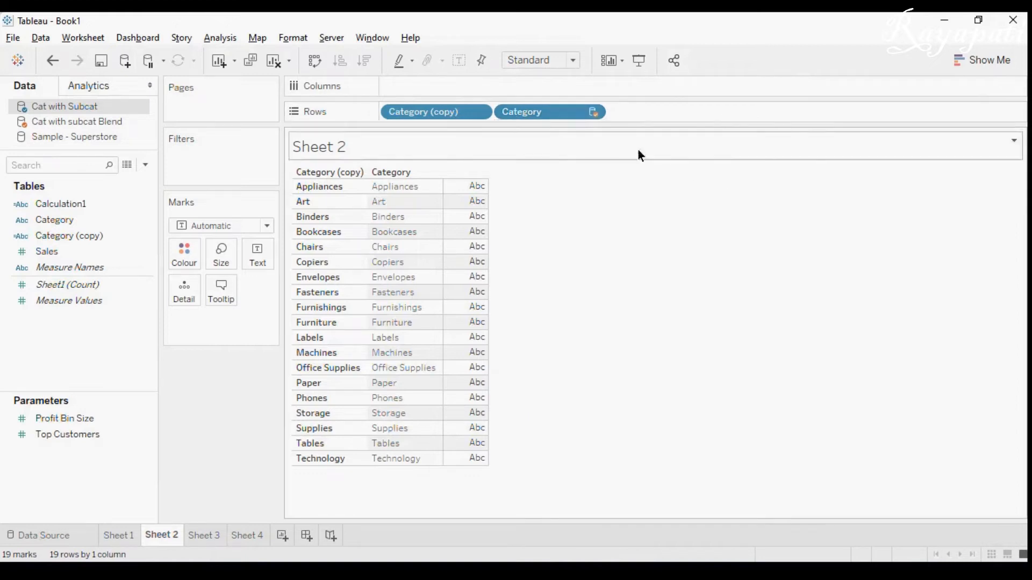
click(593, 111)
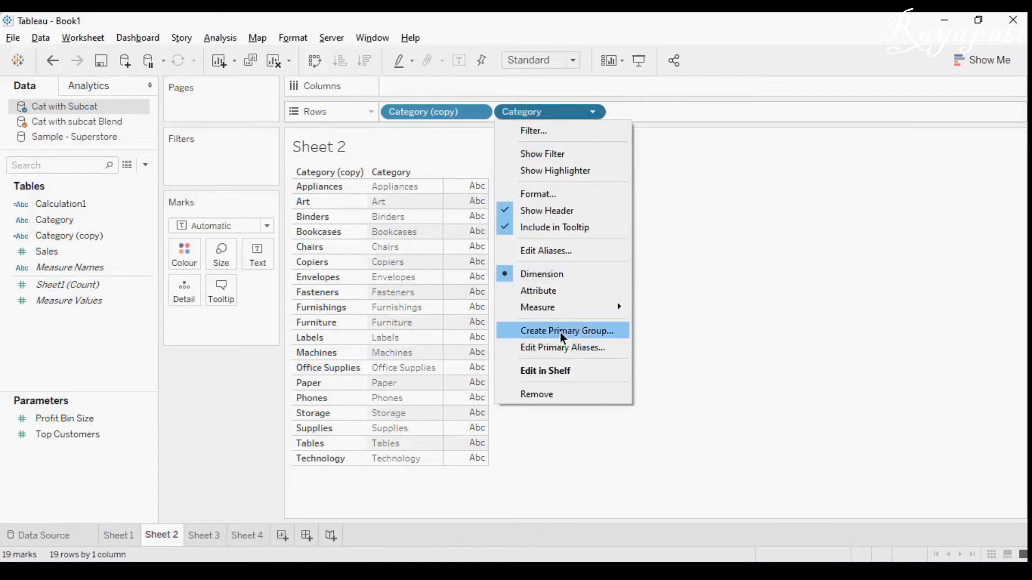
click(563, 334)
drag(533, 70, 700, 51)
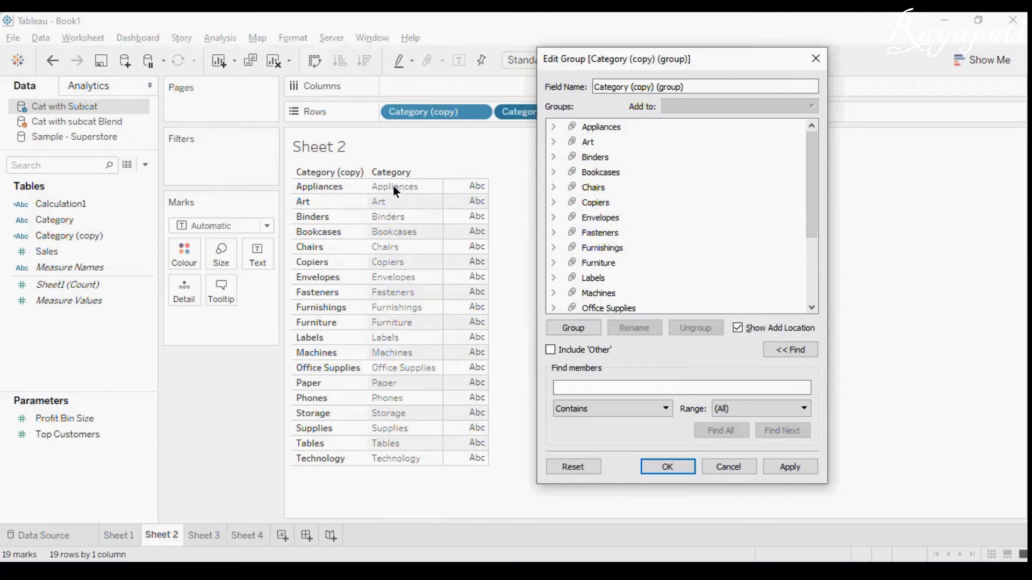
- Check which members the Appliances and Art groups contain
click(554, 127)
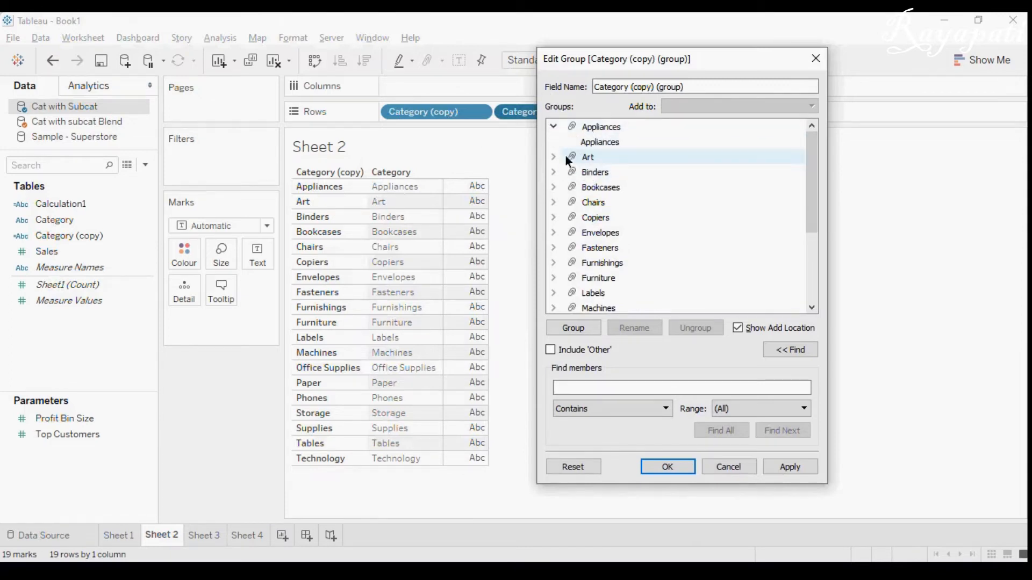
click(554, 127)
click(554, 142)
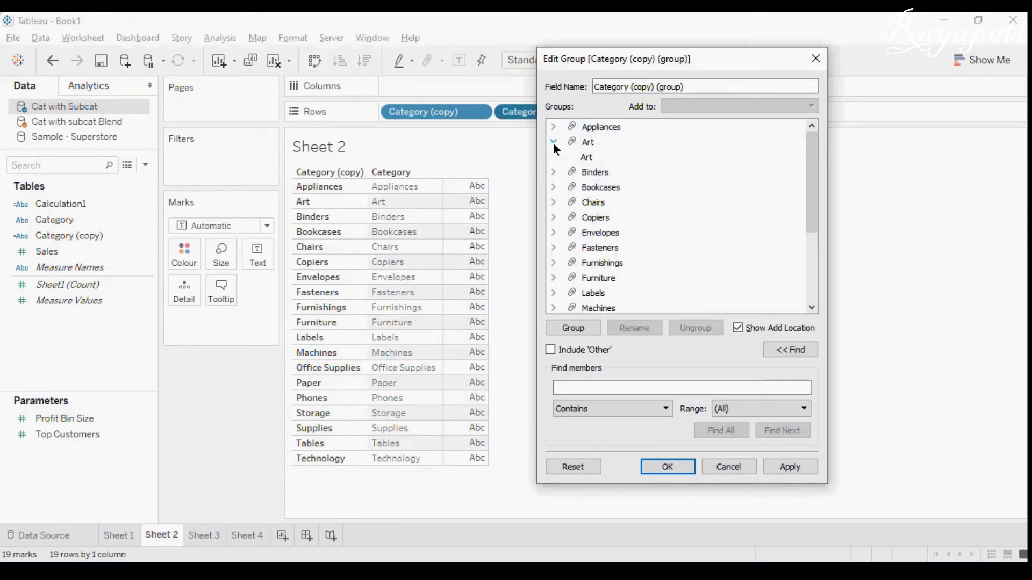
click(554, 142)
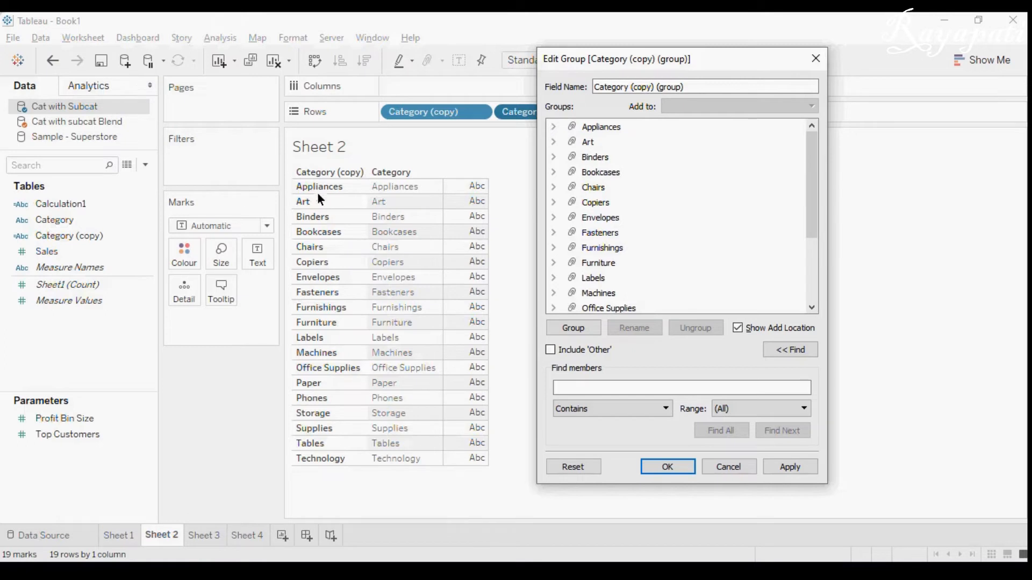
click(552, 146)
click(554, 146)
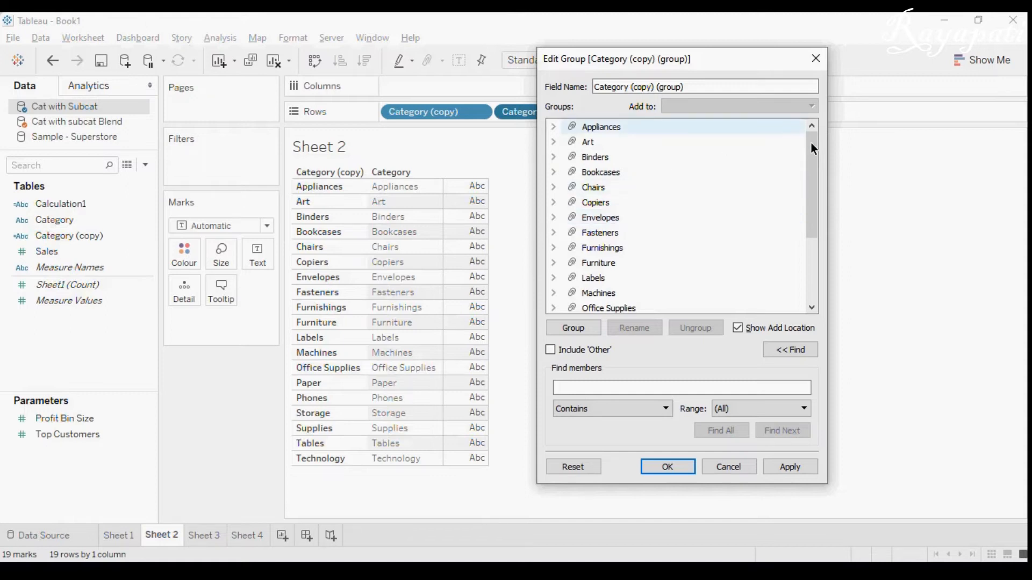
- Consult the Sheet 3 capture in Snipping Tool, return to Tableau, and combine Phones with Technology in a Technology group
drag(812, 149, 812, 211)
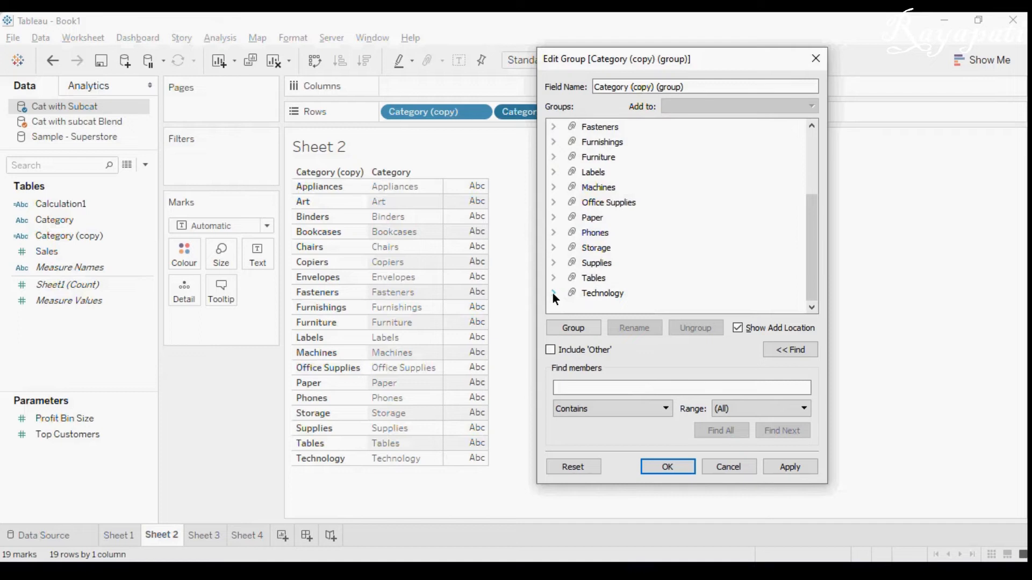
key(alt+Tab)
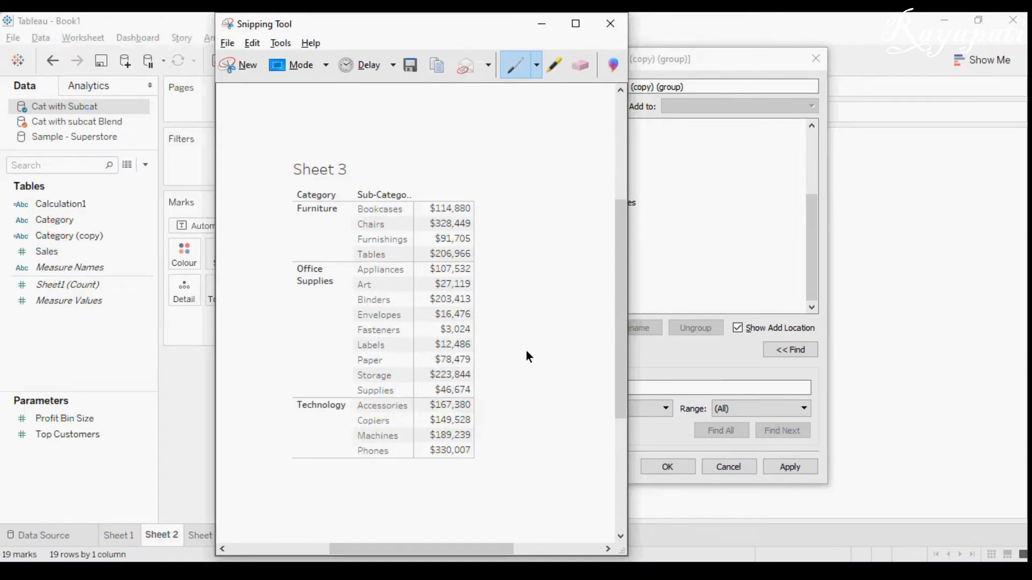
key(alt+Tab)
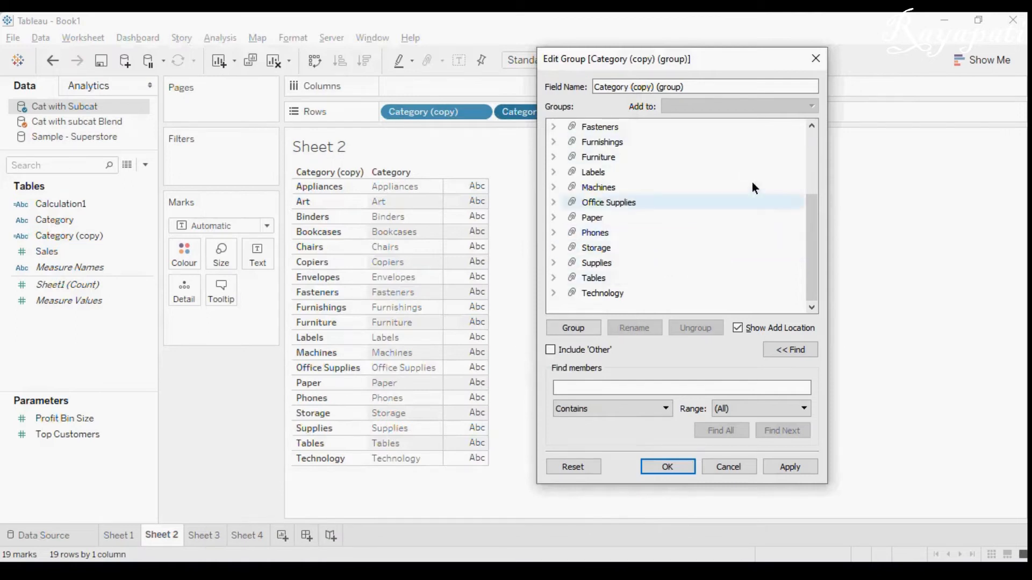
click(610, 233)
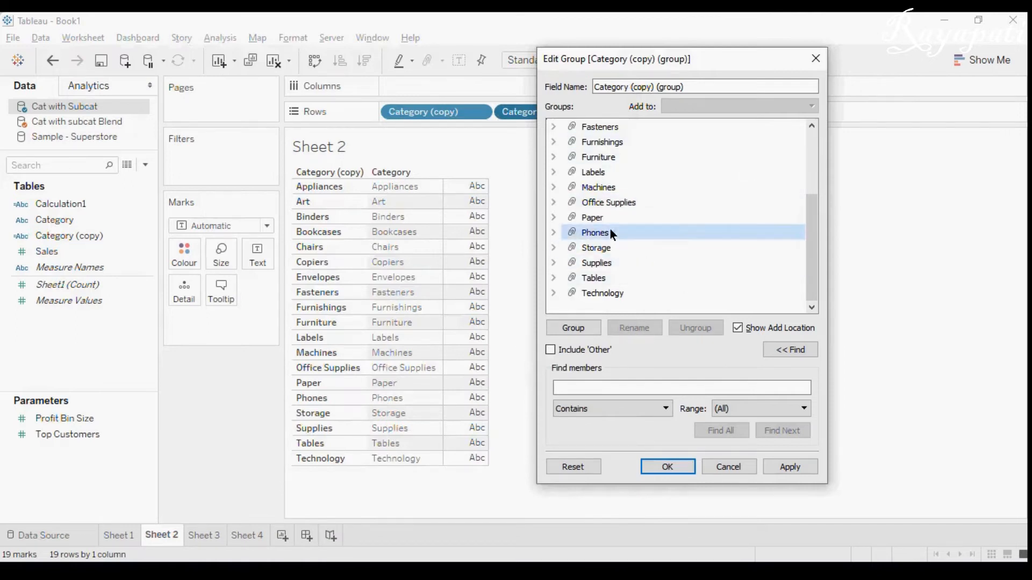
ctrl+click(602, 296)
drag(601, 293, 601, 294)
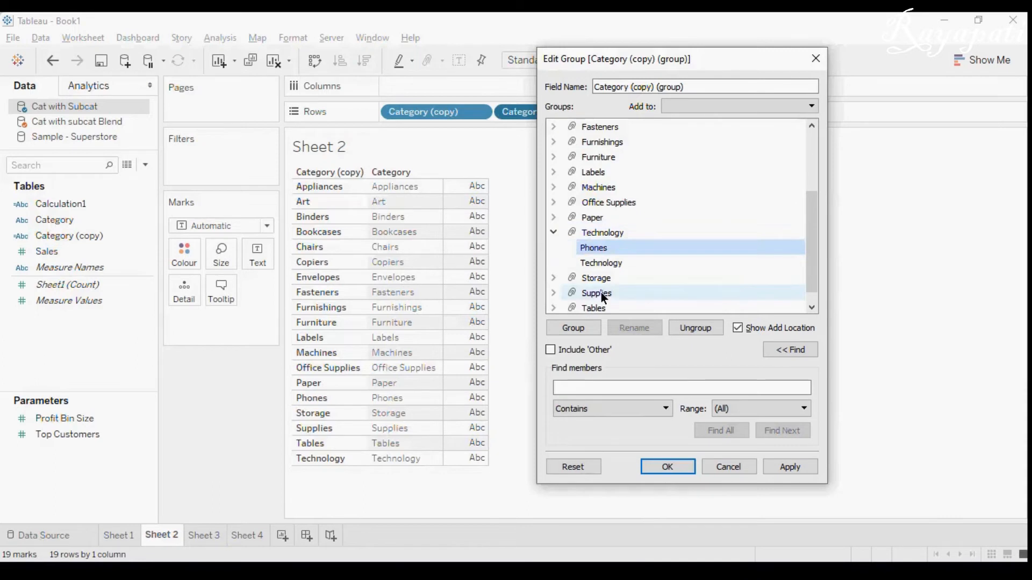
- Review the group list, comparing the members of Appliances with those of the Technology group
drag(811, 218, 787, 120)
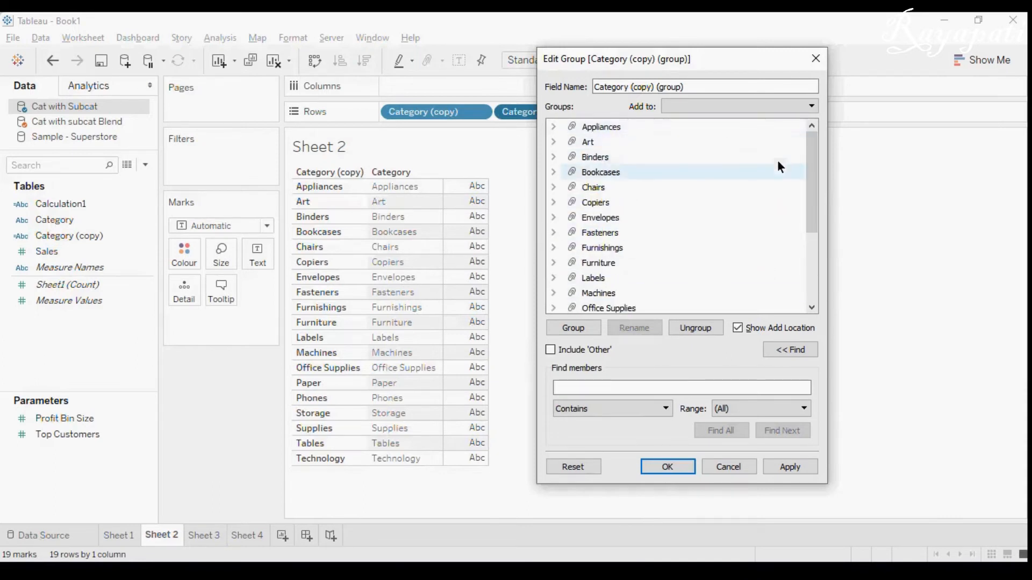
drag(814, 174, 790, 131)
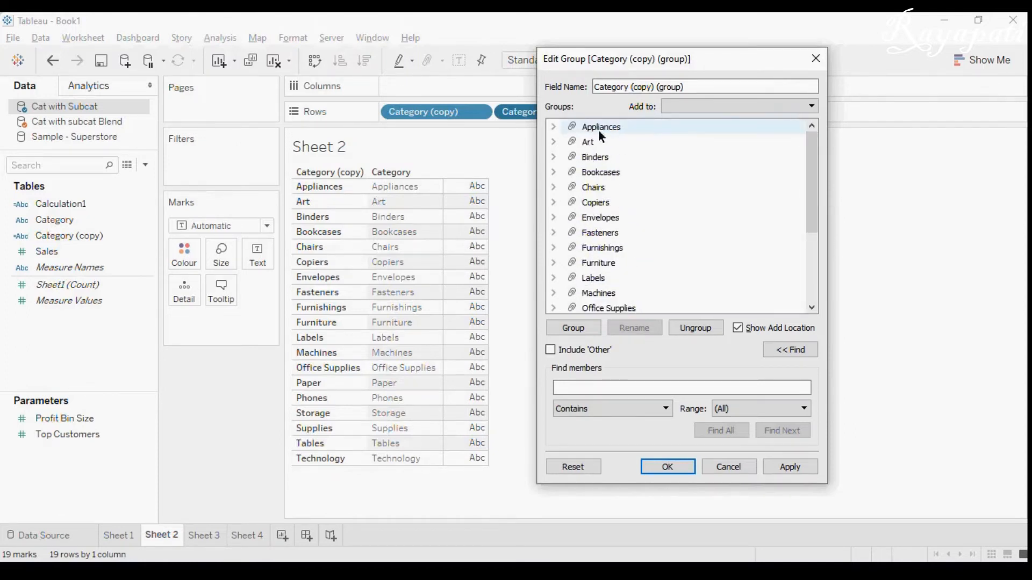
click(554, 127)
click(554, 127)
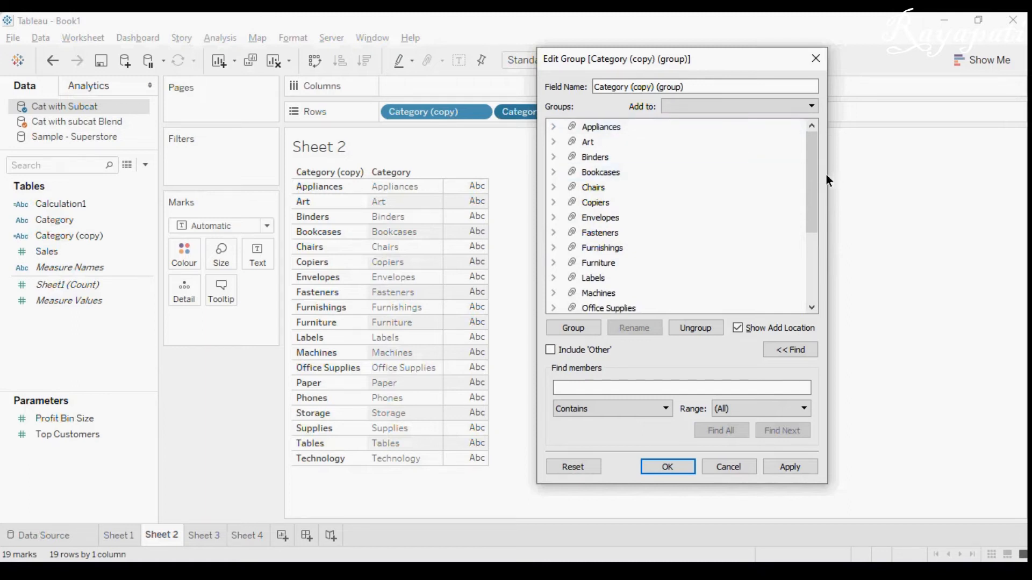
drag(814, 175, 828, 268)
click(612, 231)
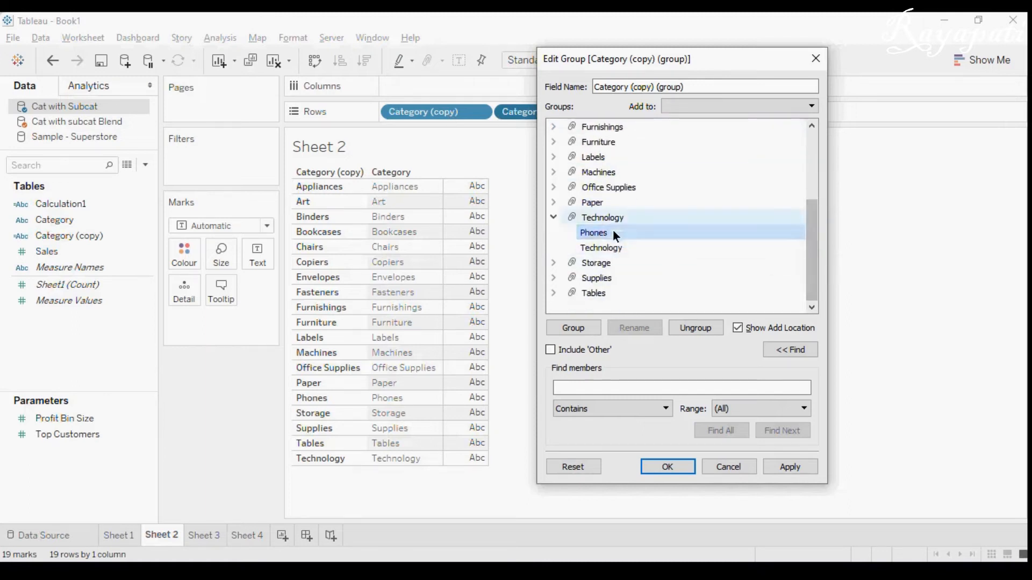
drag(570, 236, 702, 235)
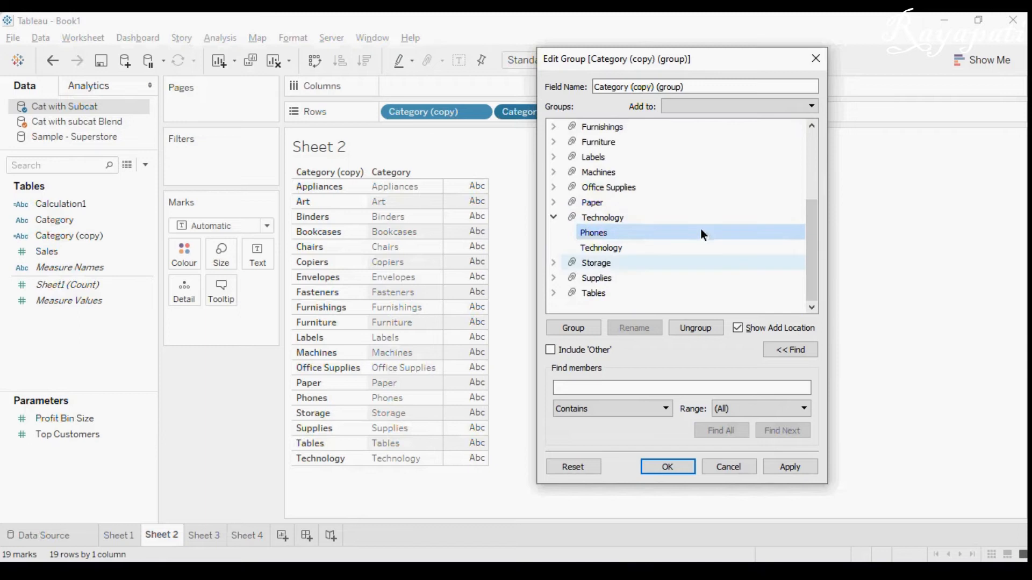
- Using the Snipping Tool capture as reference, move Machines and Copiers into the Technology group in Tableau and collapse the group
key(alt+Tab)
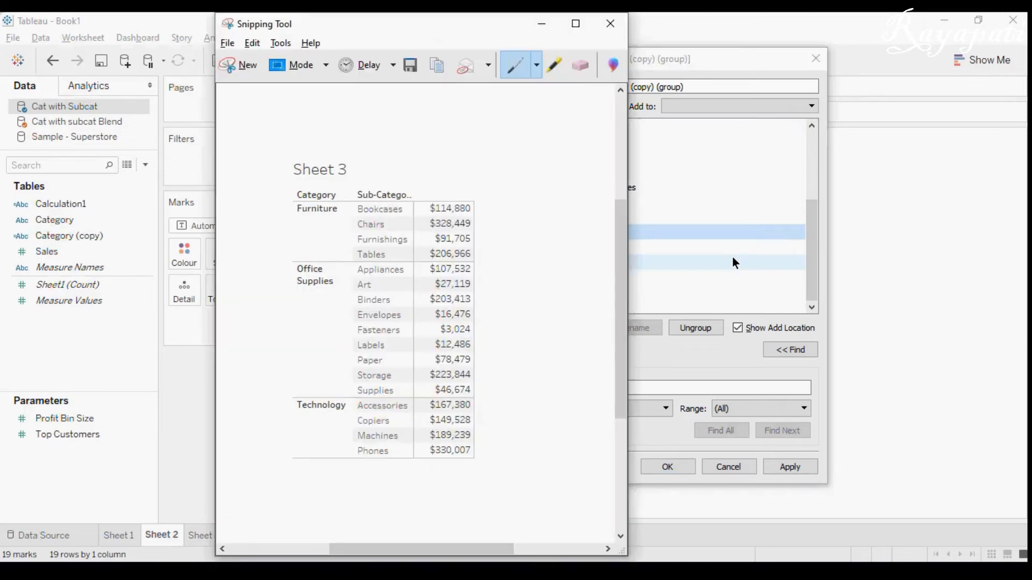
key(alt+Tab)
drag(625, 177, 611, 242)
drag(811, 256, 778, 194)
drag(628, 189, 615, 292)
scroll(812, 193, down, 1)
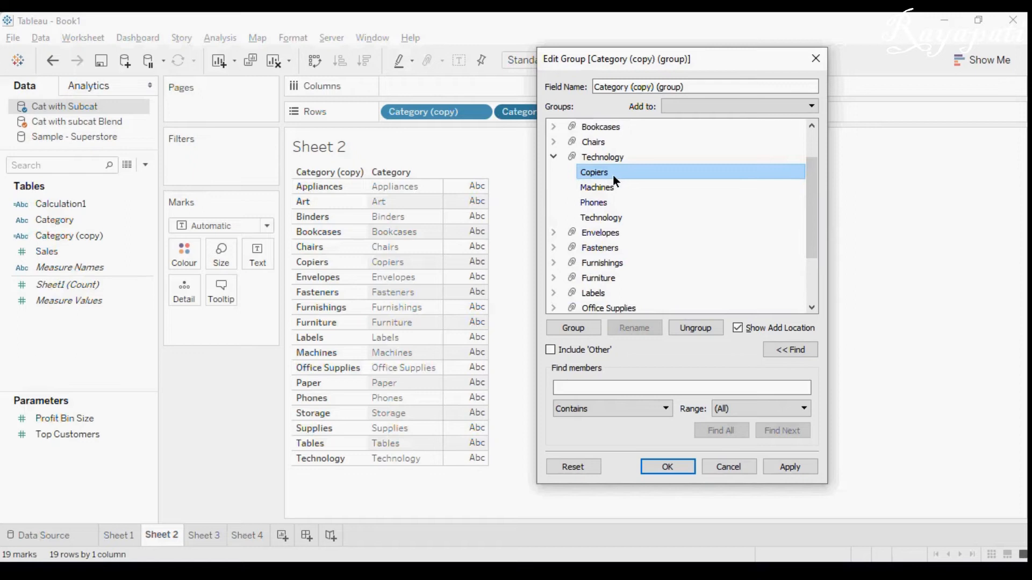
drag(812, 207, 786, 114)
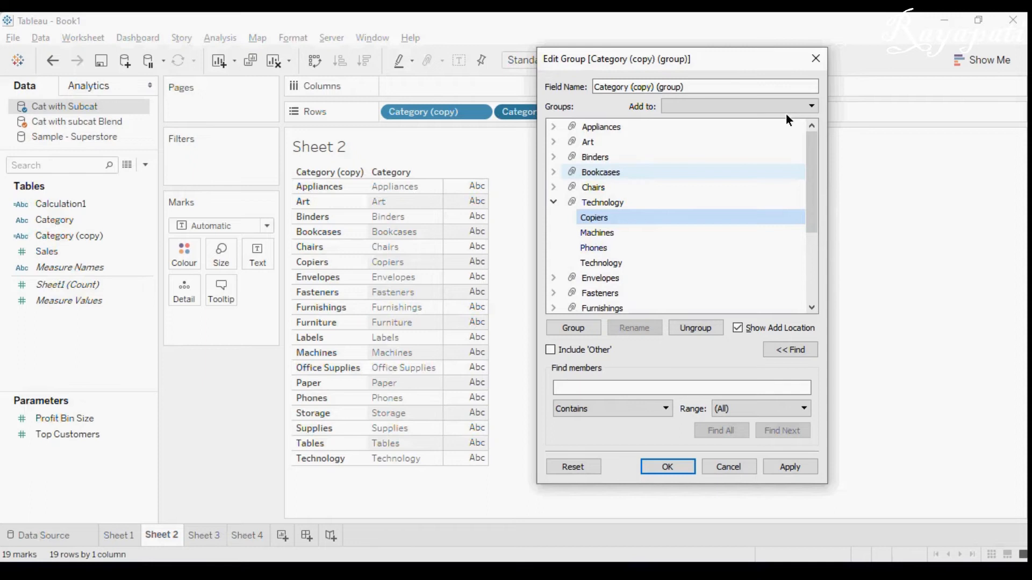
key(alt+Tab)
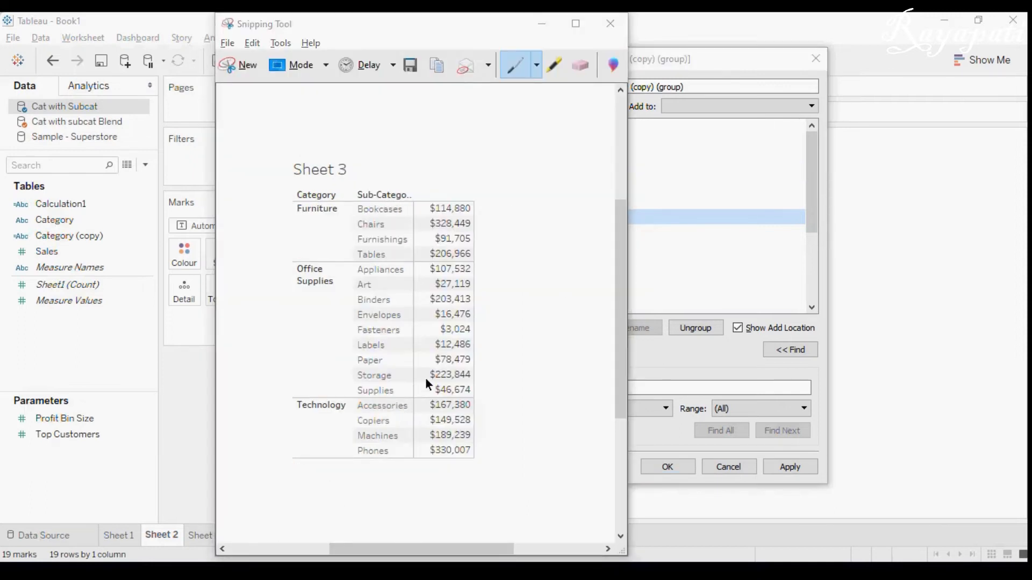
key(alt+Tab)
drag(816, 195, 806, 167)
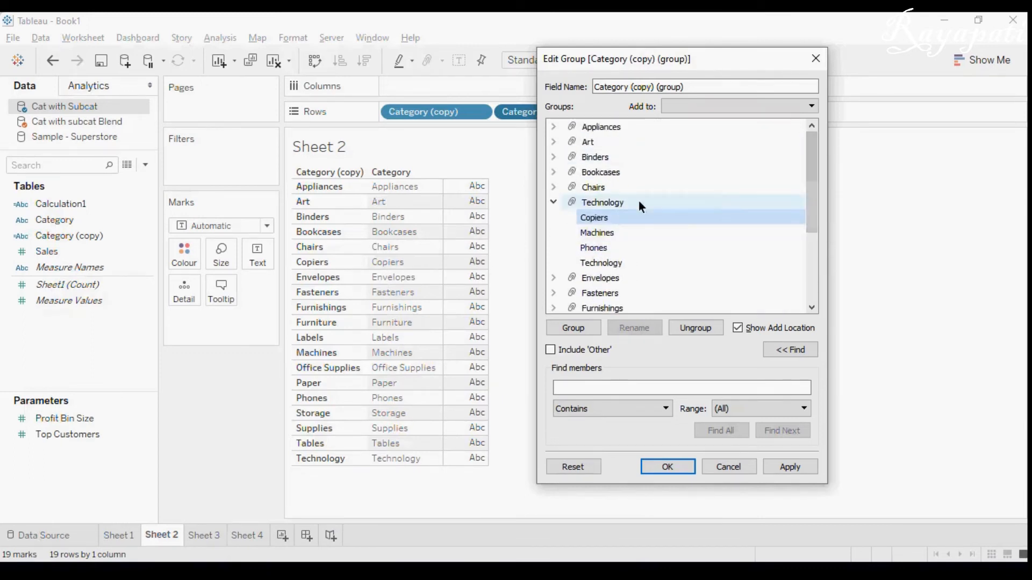
click(553, 203)
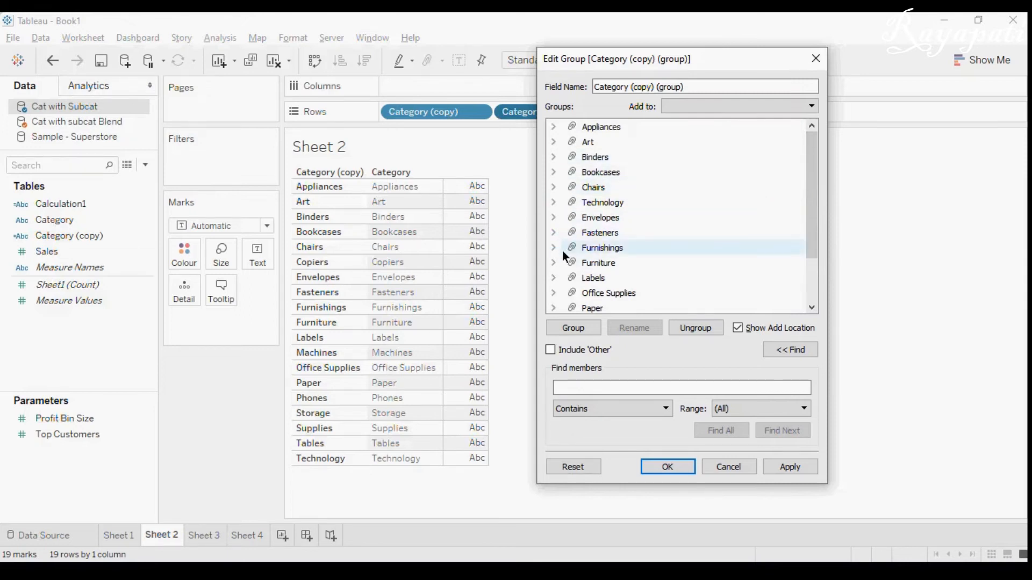
- Check the Furniture sub-categories in the Snipping Tool capture, return to Tableau, and combine Bookcases with Furniture in a Furniture group
key(alt+Tab)
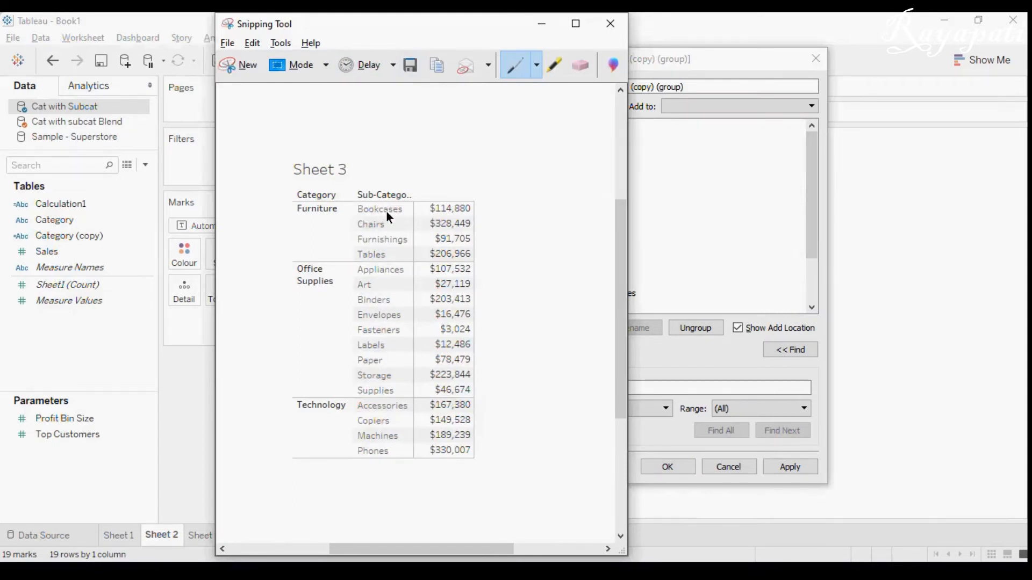
key(alt+Tab)
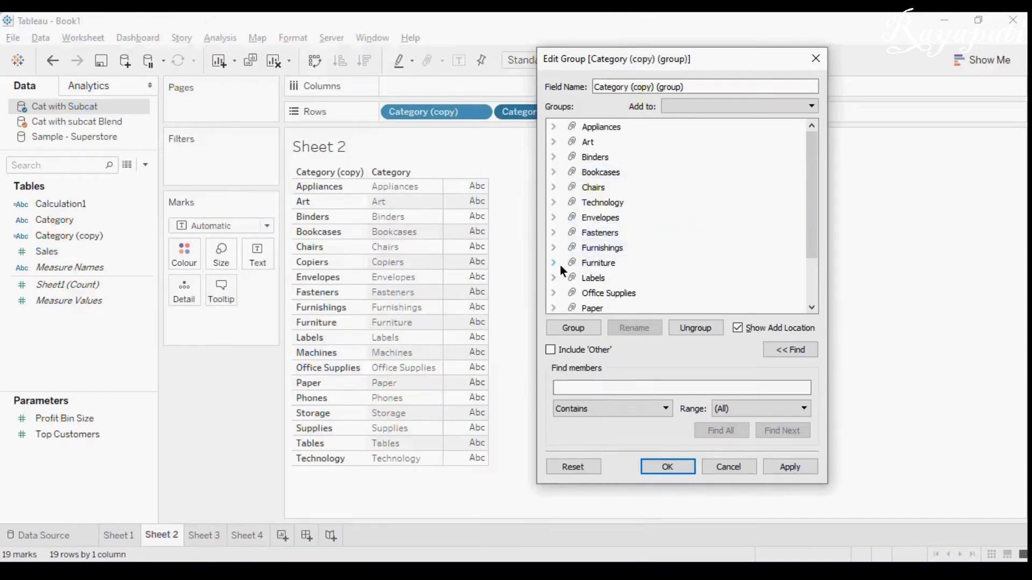
key(alt+Tab)
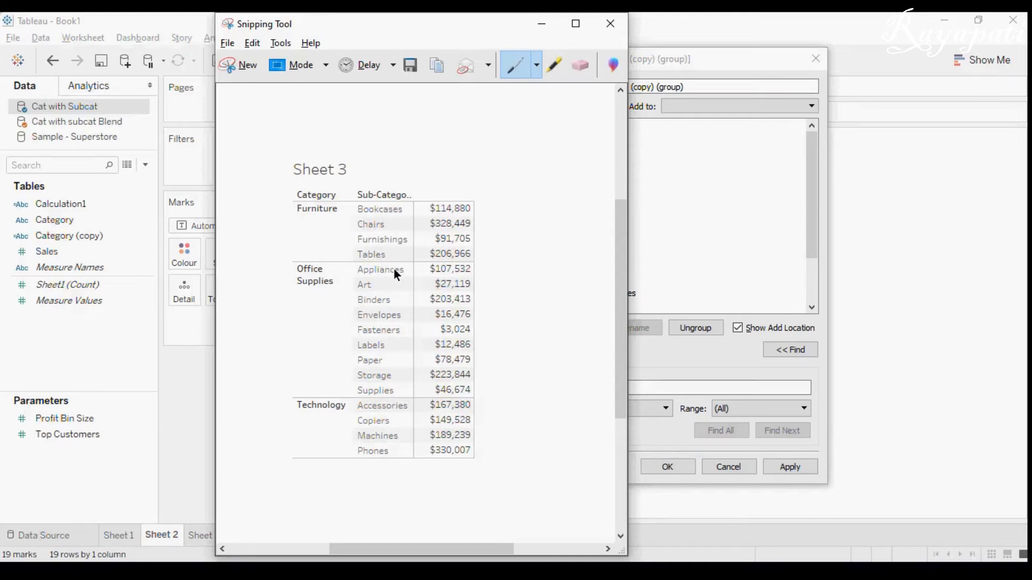
key(alt+Tab)
click(624, 173)
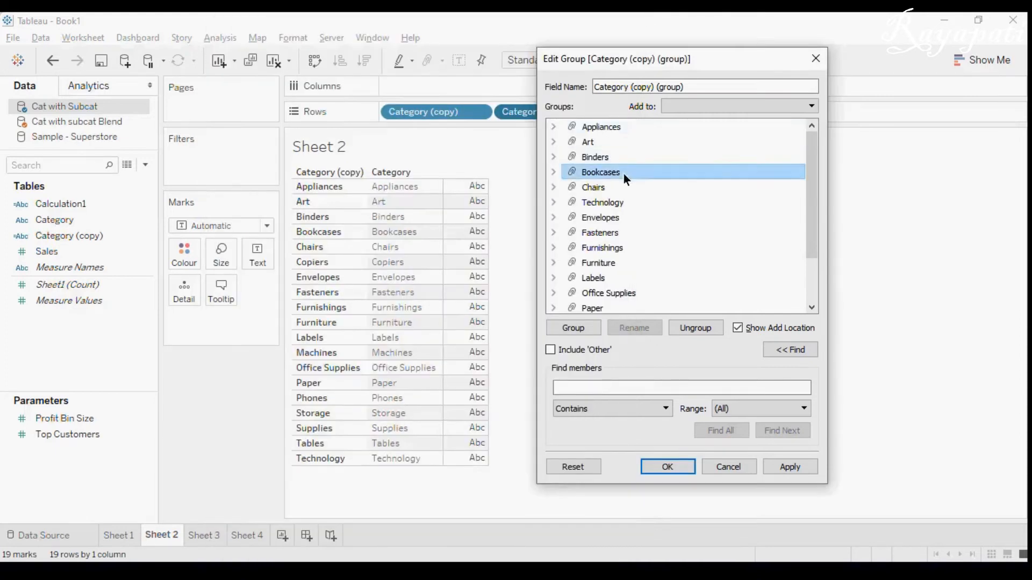
drag(622, 252, 621, 263)
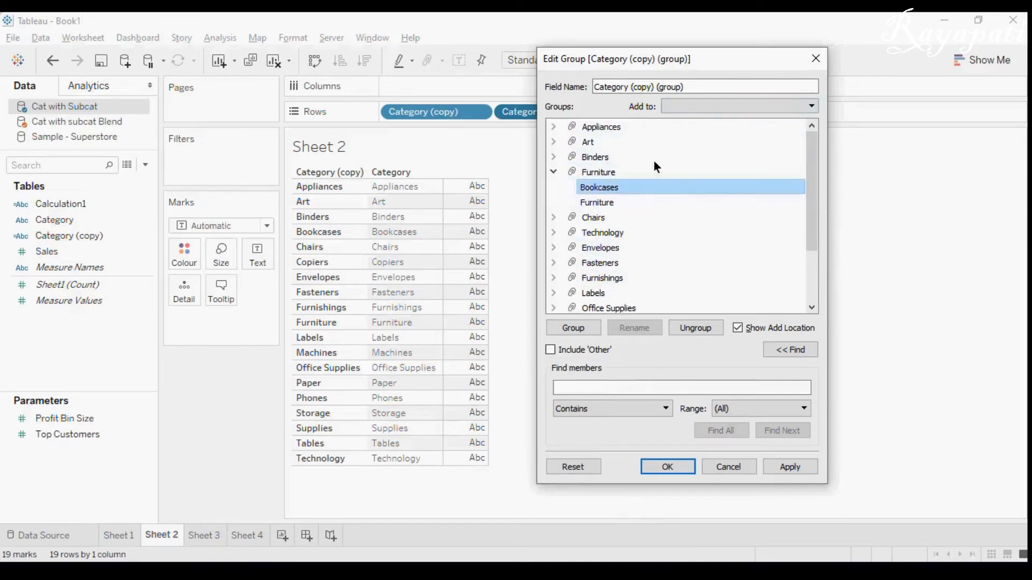
- Recheck the Snipping Tool capture, return to Tableau, and move Chairs, Furnishings and Tables into the Furniture group
key(alt+Tab)
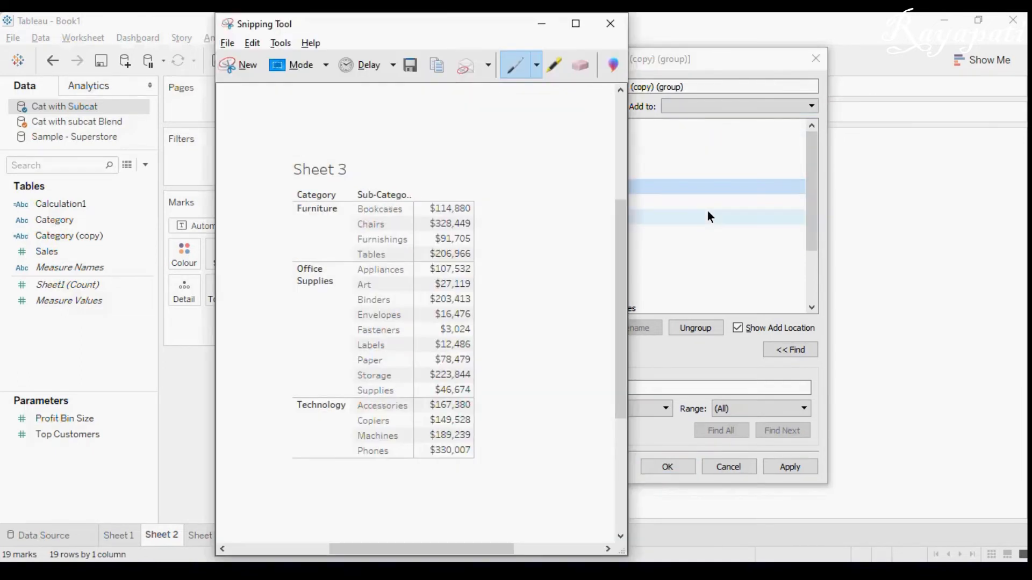
key(alt+Tab)
drag(613, 219, 600, 193)
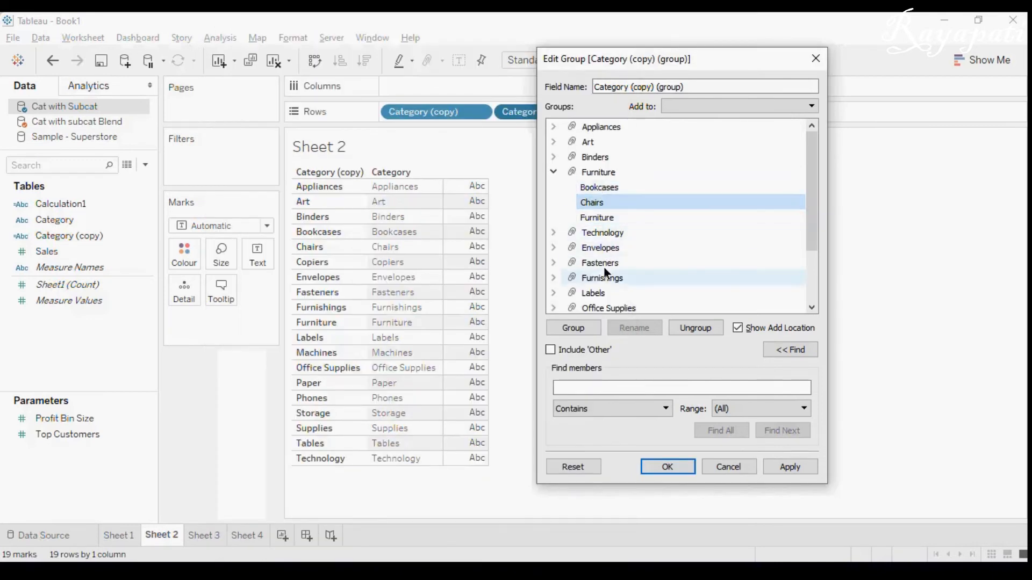
drag(608, 280, 604, 211)
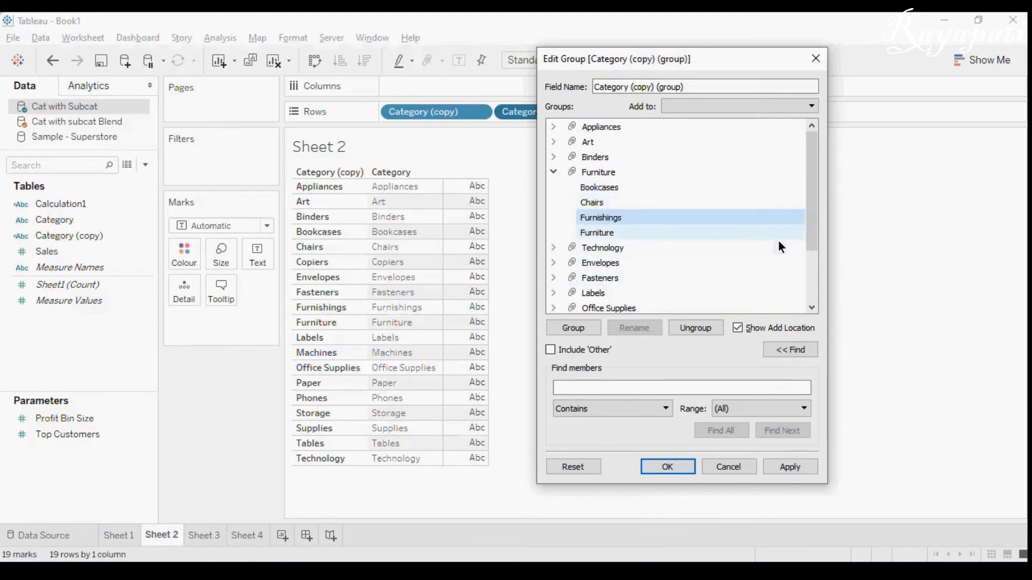
drag(809, 224, 817, 263)
drag(601, 305, 594, 147)
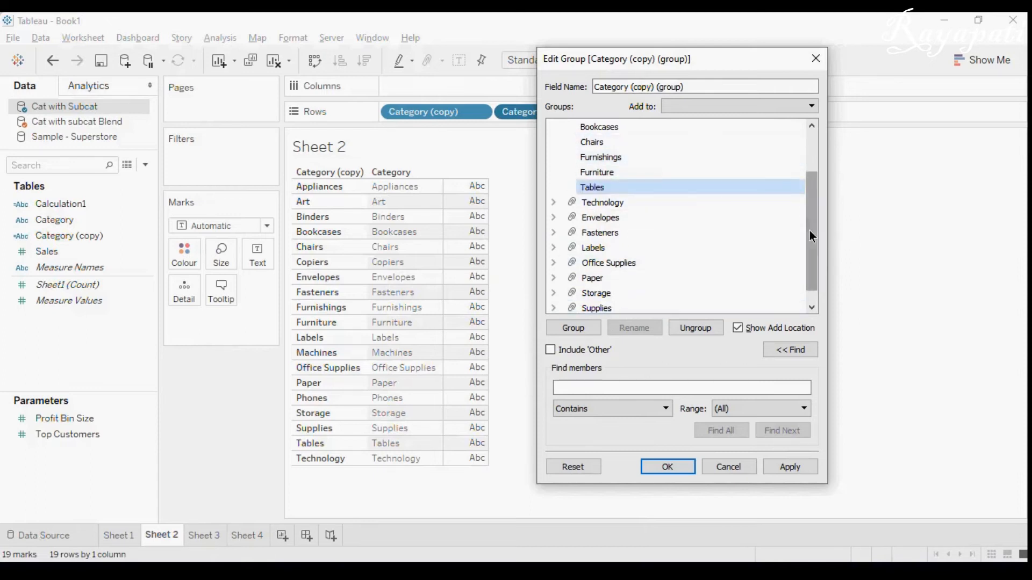
drag(811, 236, 806, 183)
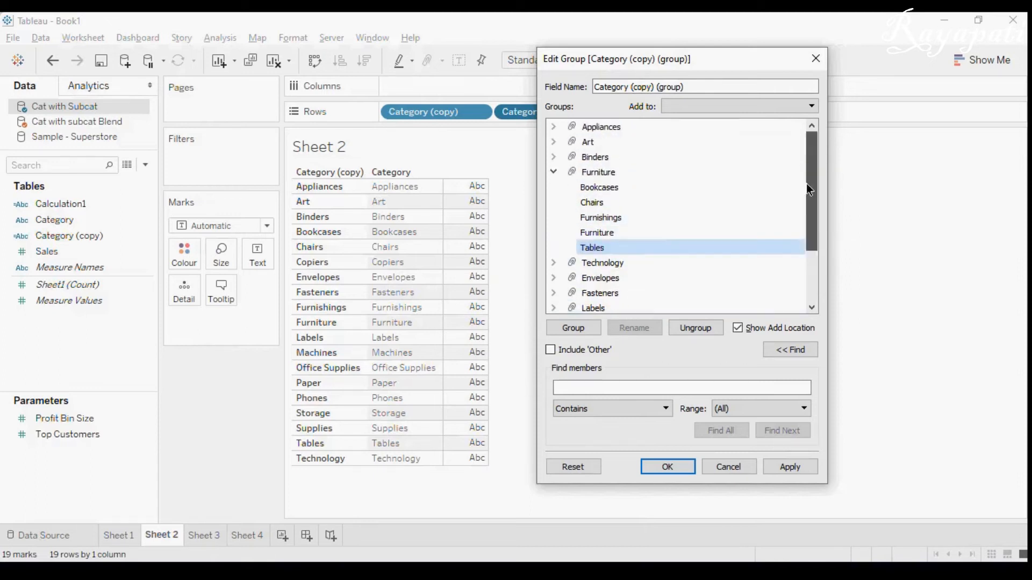
- Move Appliances, Art, Binders, Envelopes, Fasteners, Labels, Paper, Storage and Supplies into the Office Supplies group and save the grouping
click(553, 172)
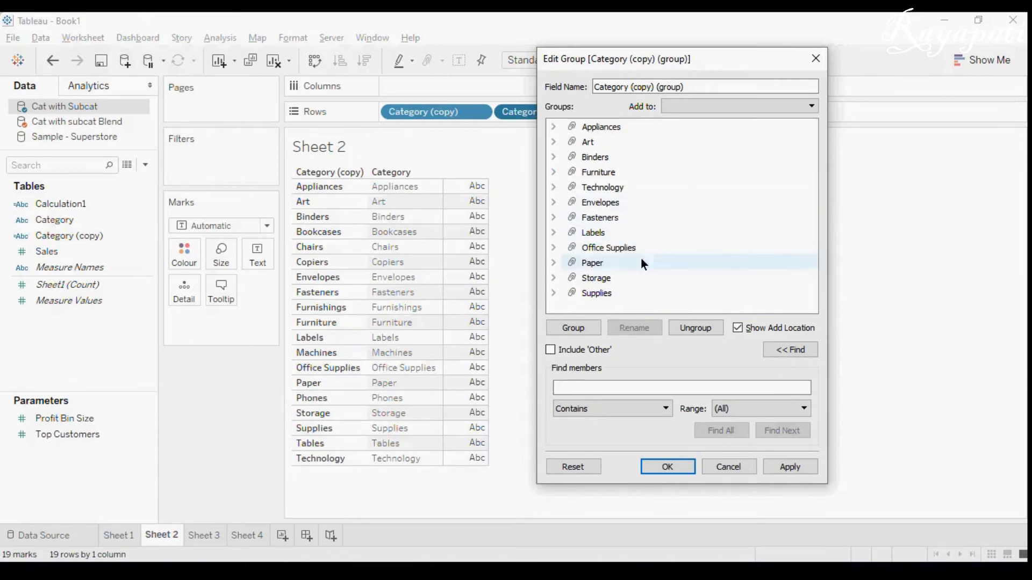
click(593, 129)
drag(592, 128, 604, 250)
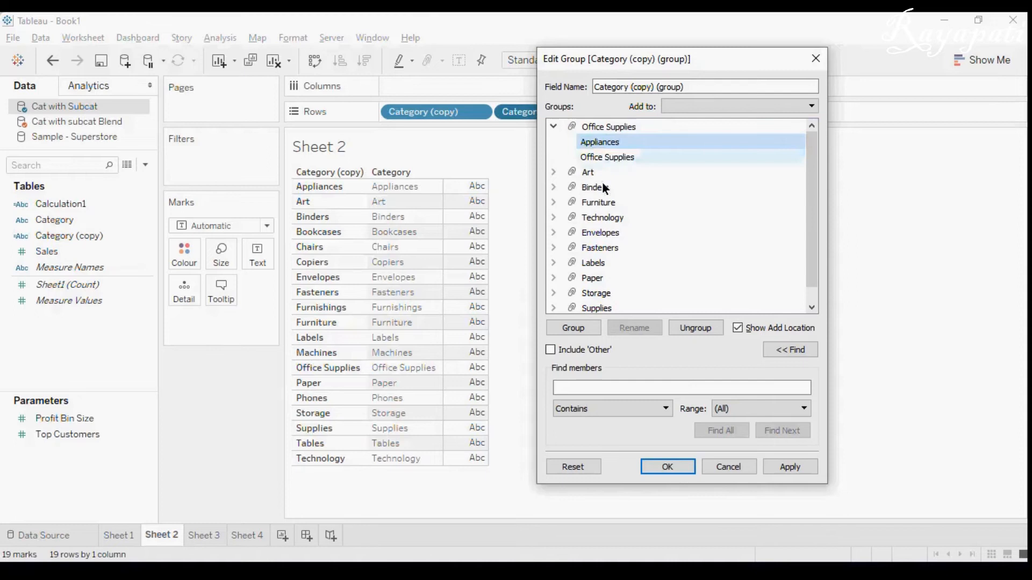
mouse_move(601, 175)
mouse_down()
mouse_move(599, 154)
mouse_move(598, 182)
mouse_up()
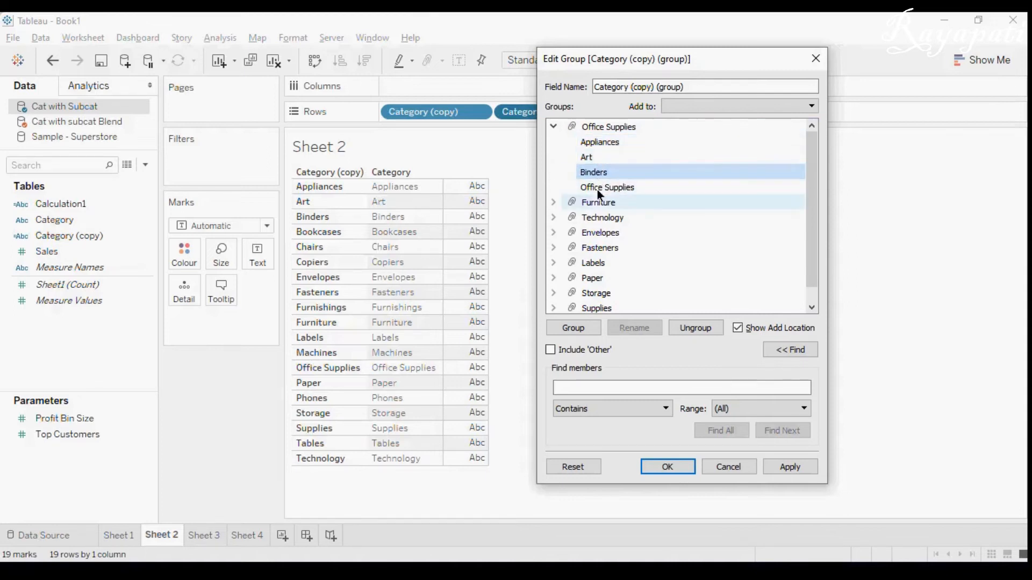
drag(599, 232, 591, 159)
drag(595, 247, 583, 177)
drag(588, 277, 569, 160)
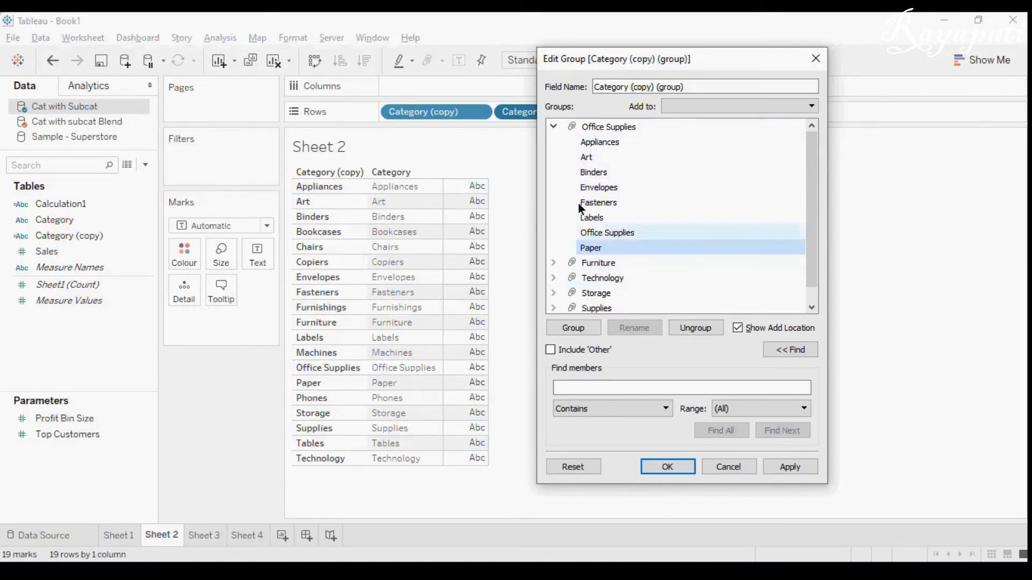
drag(592, 285, 577, 196)
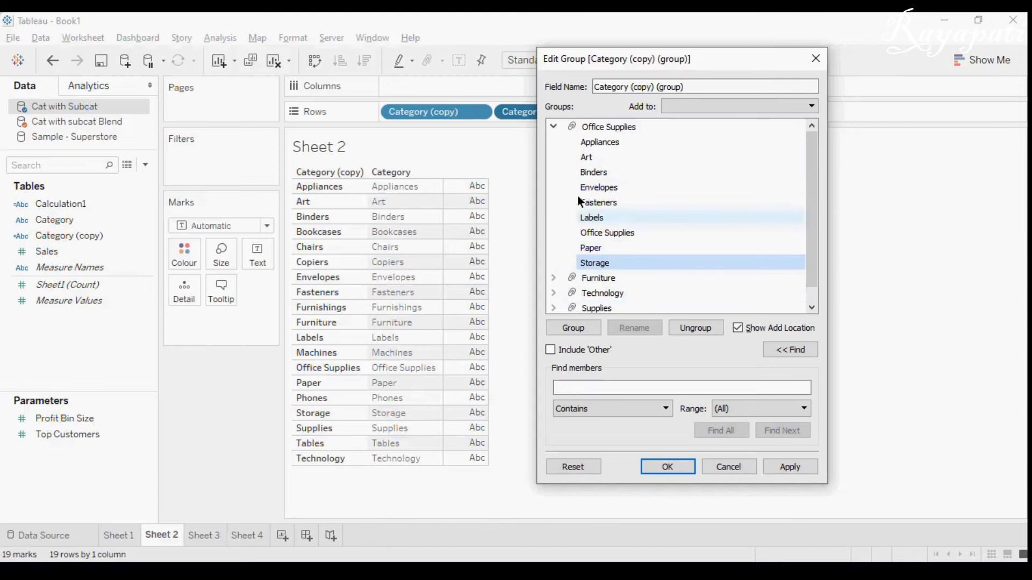
drag(594, 312, 578, 204)
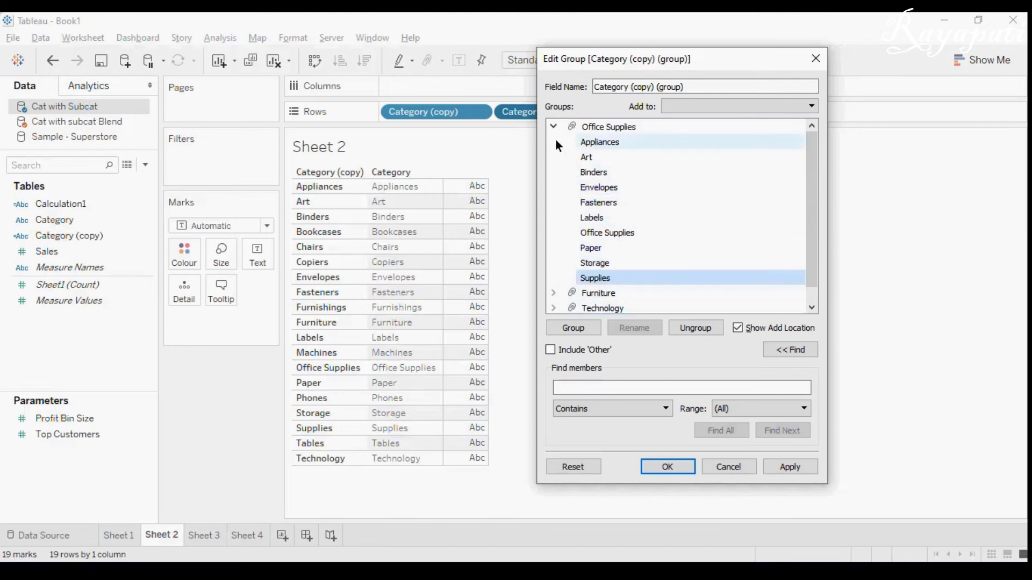
click(554, 127)
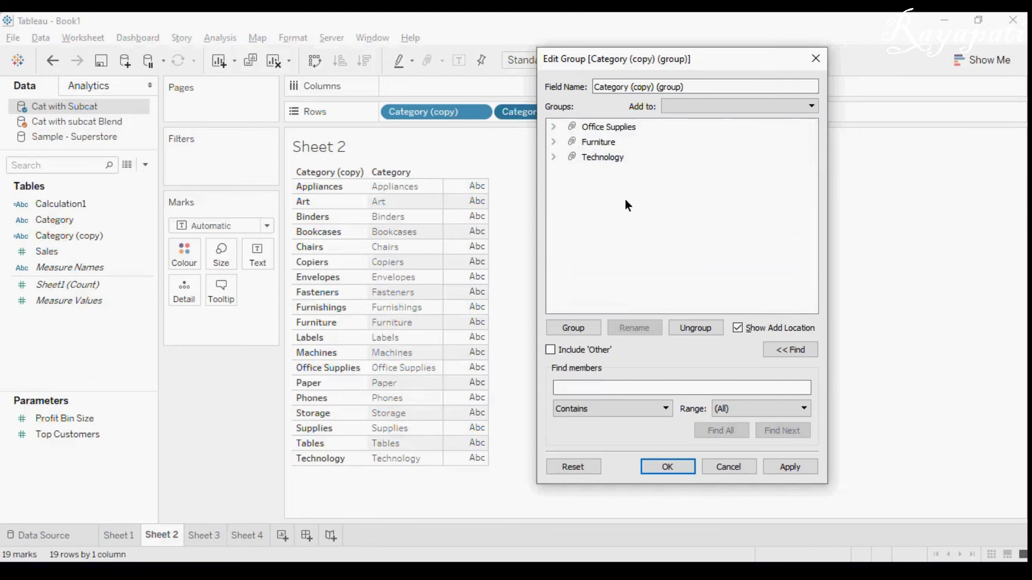
click(664, 471)
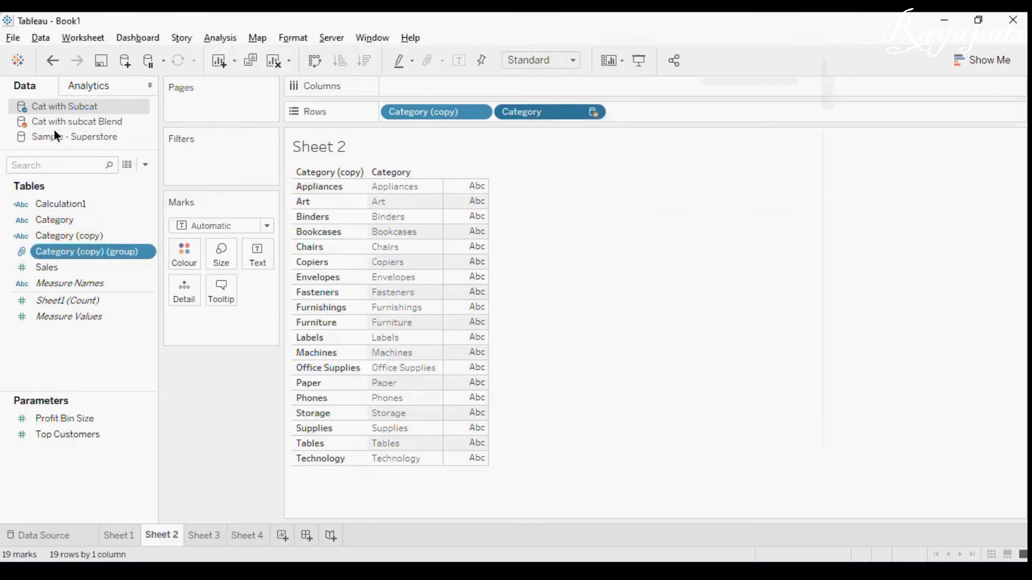
right_click(88, 254)
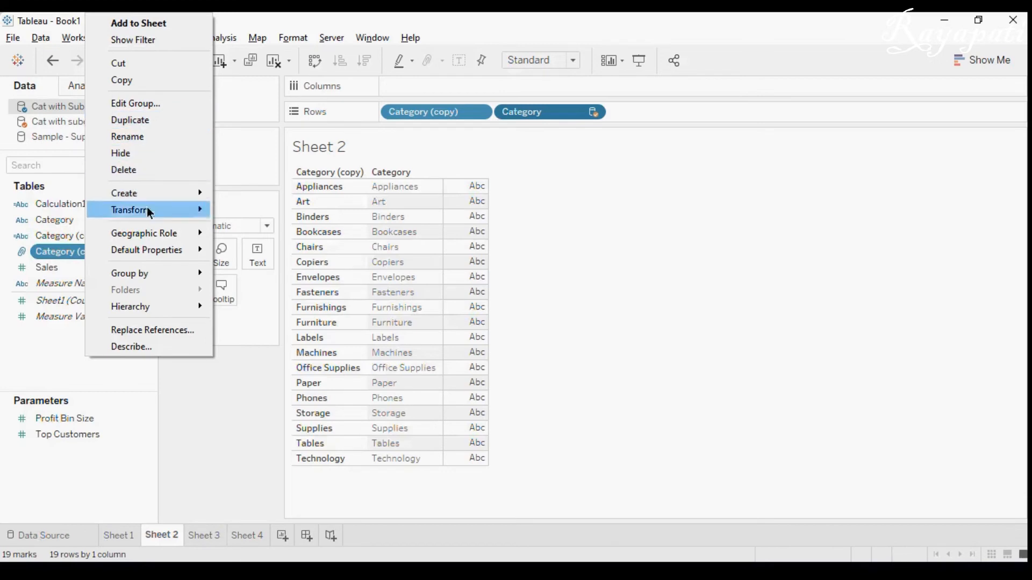
click(137, 136)
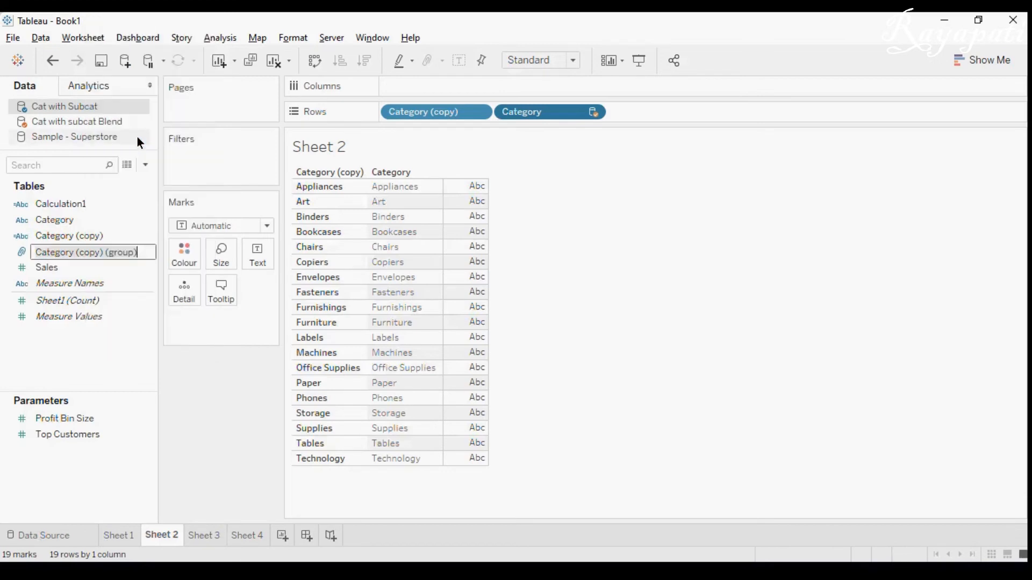
key(ctrl+a)
text(Cate)
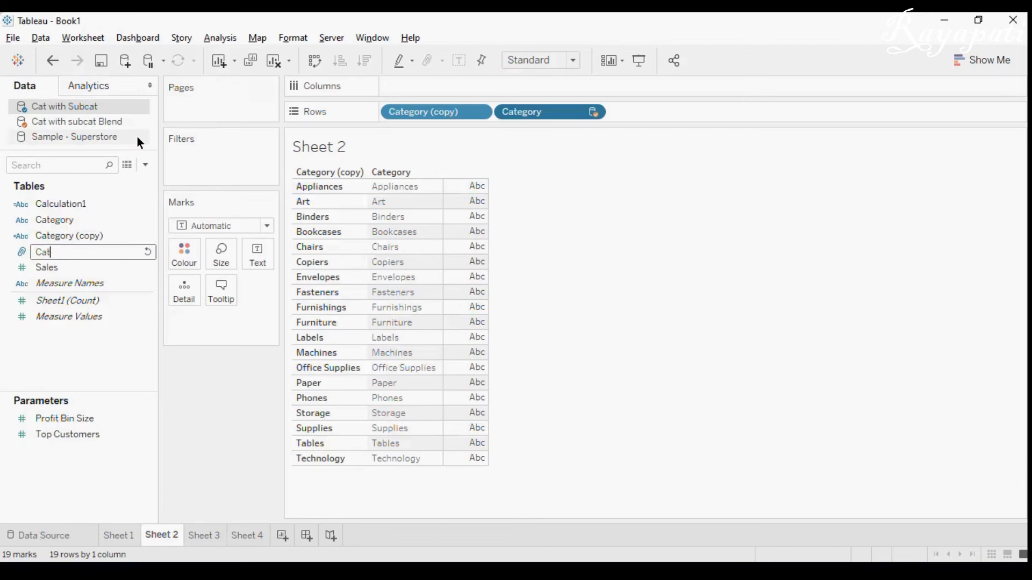
key(Escape)
- Rename the original Category field in the Cat with Subcat data source as Sub Category
right_click(51, 223)
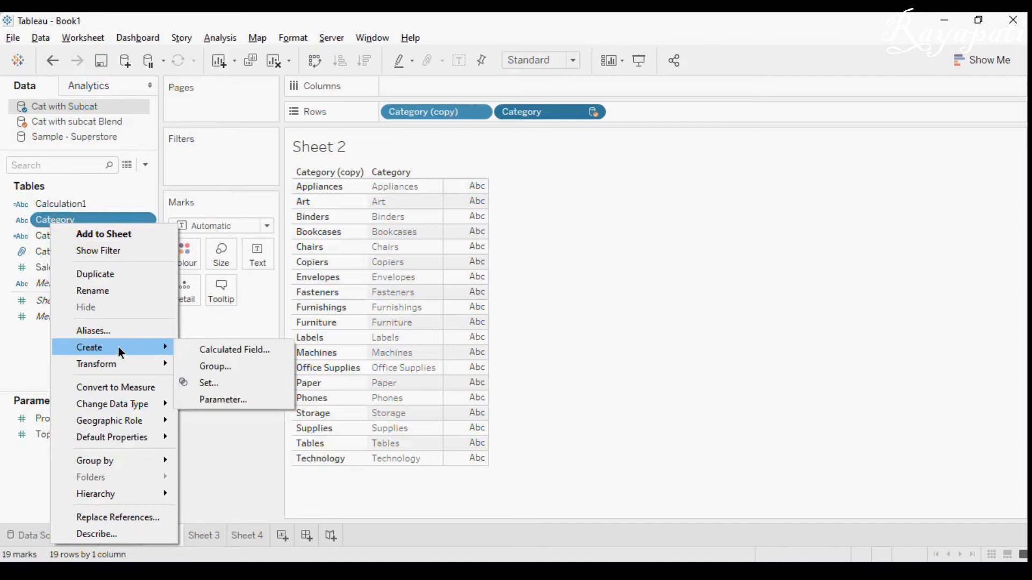
click(101, 286)
text(Sub Category)
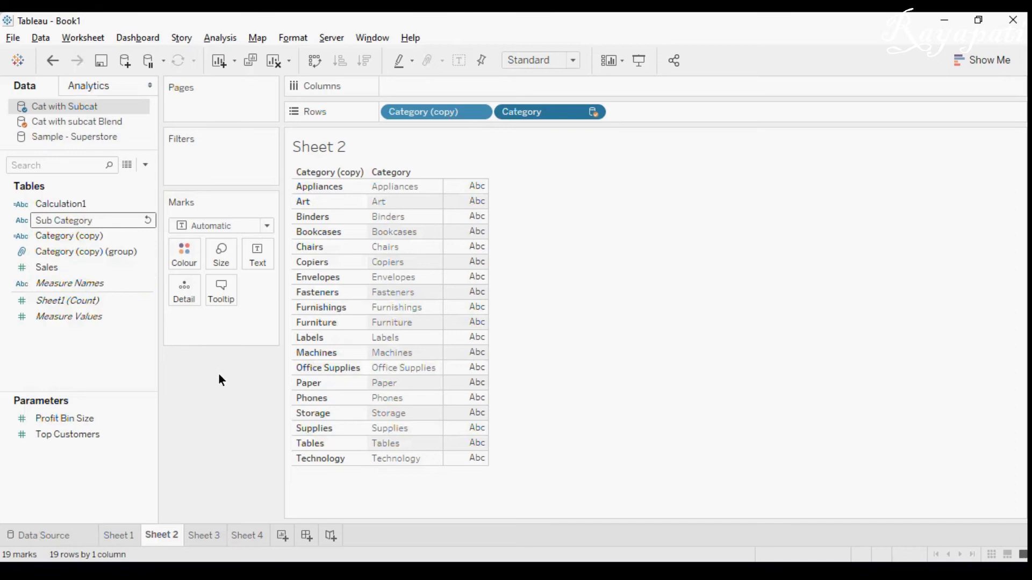
key(Return)
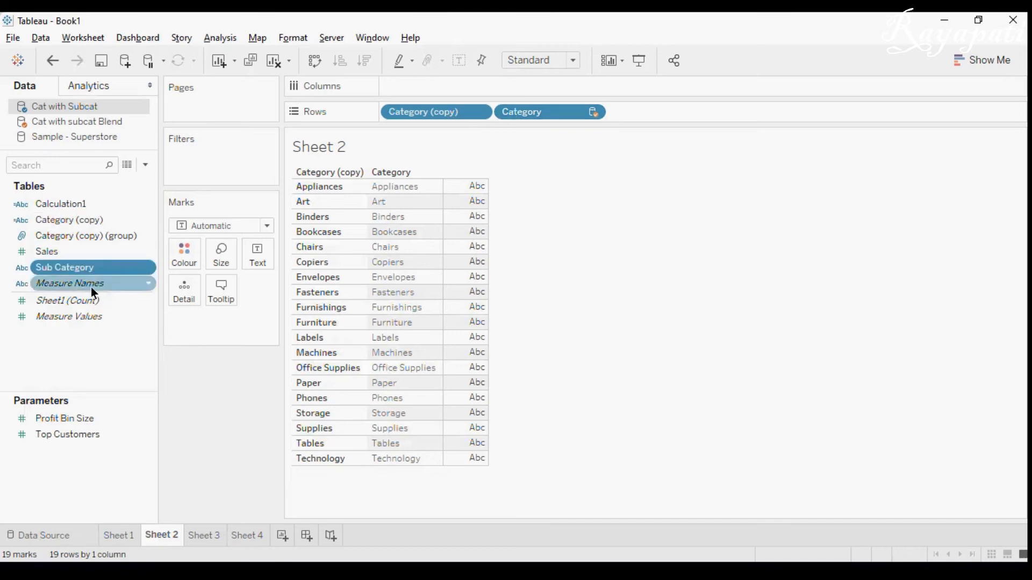
- Rename the Category (copy) (group) field as Category
ctrl+click(82, 237)
right_click(83, 245)
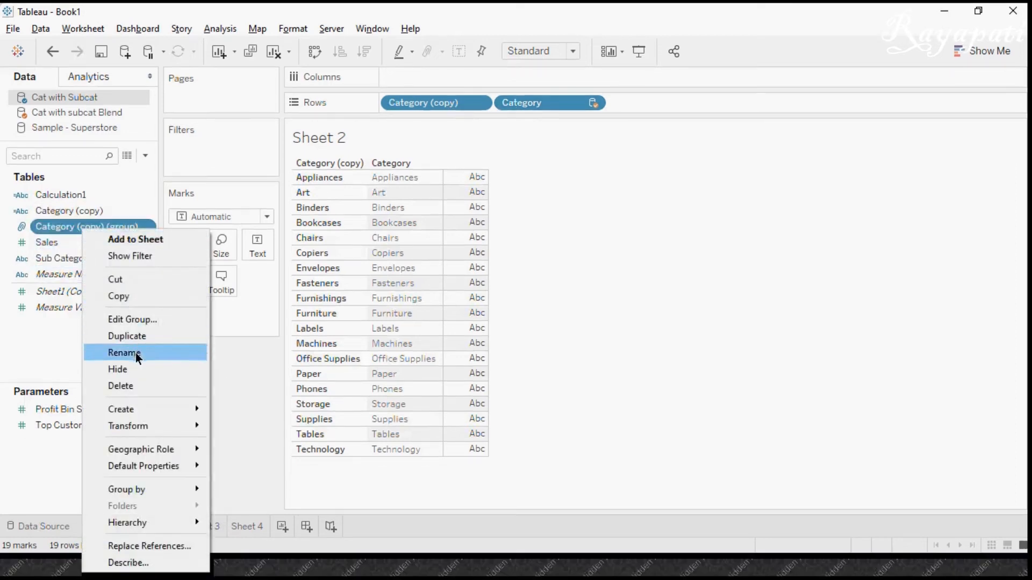
click(136, 353)
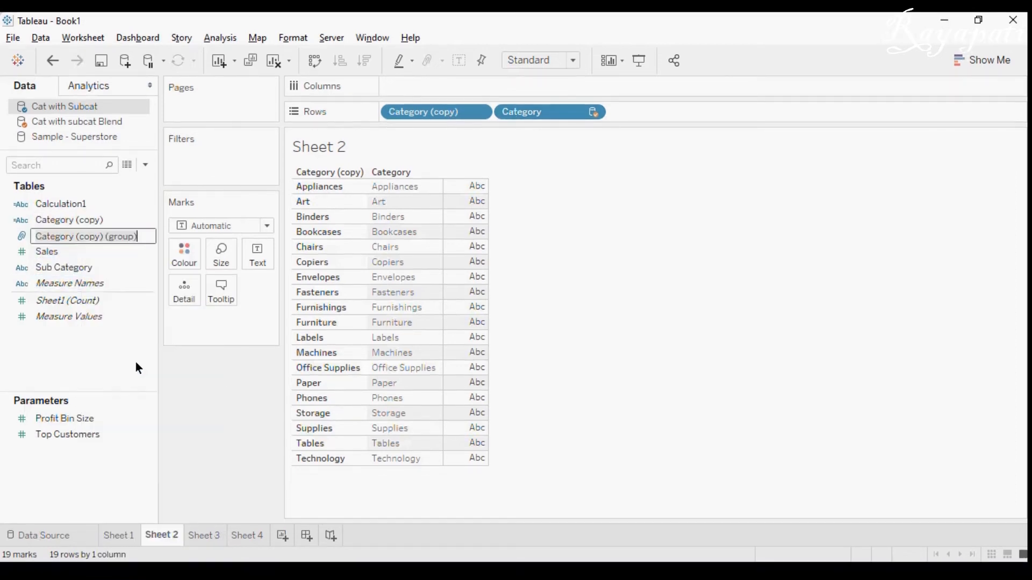
text(Category)
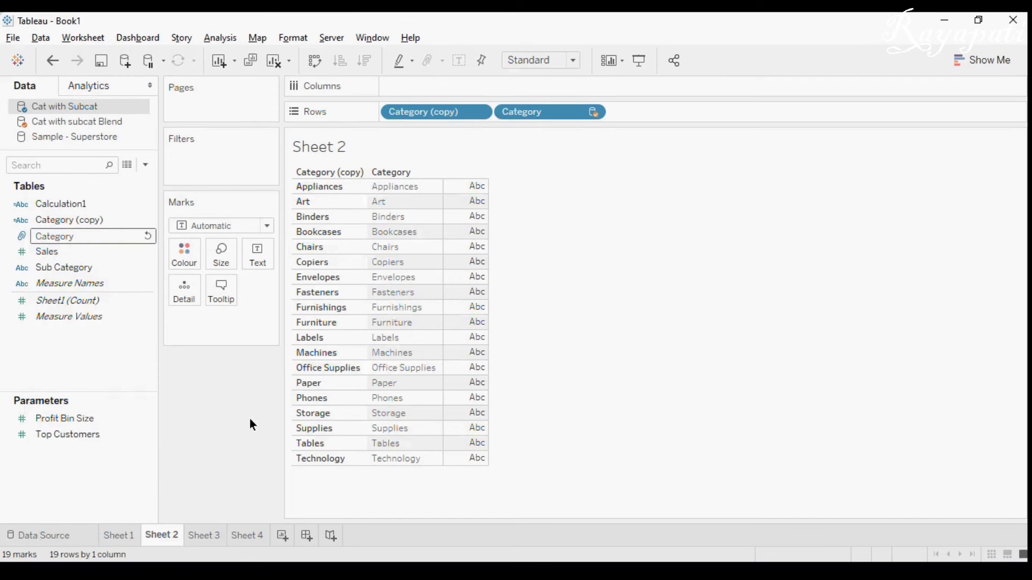
key(Return)
- Go to Sheet 4 and create a hierarchy named Prod from the Category and Sub Category fields
click(250, 537)
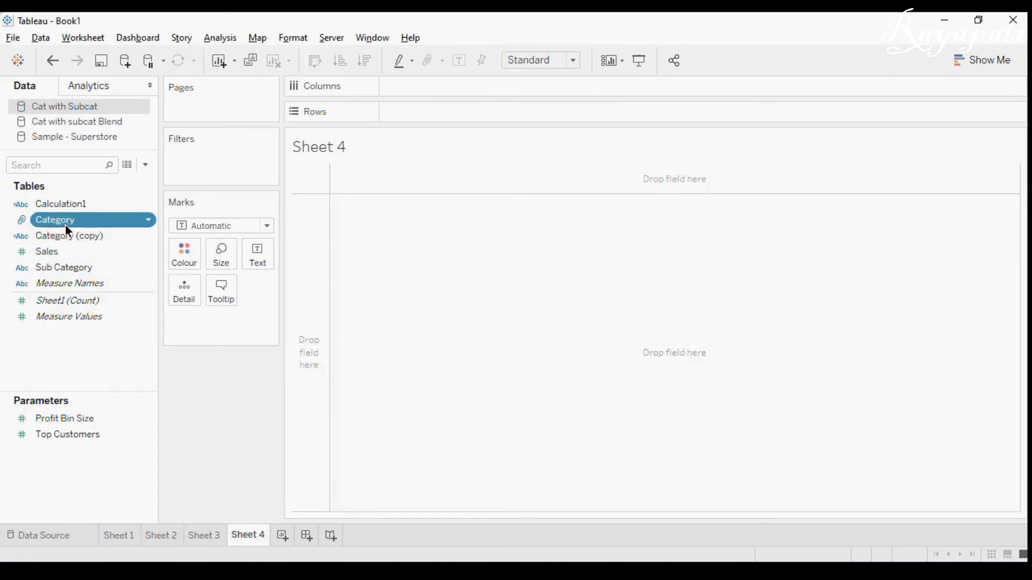
click(67, 267)
right_click(67, 268)
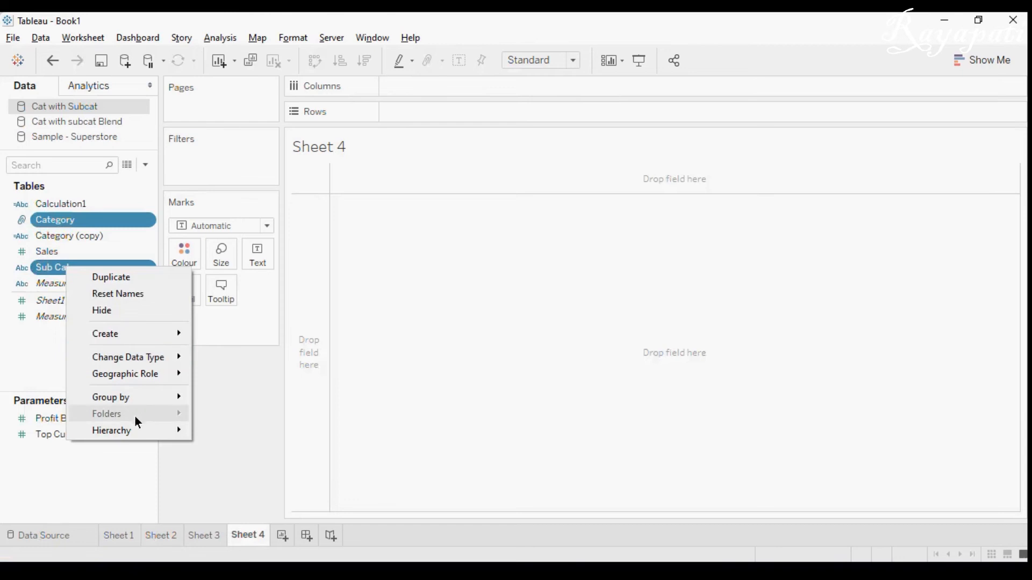
mouse_move(138, 430)
click(229, 431)
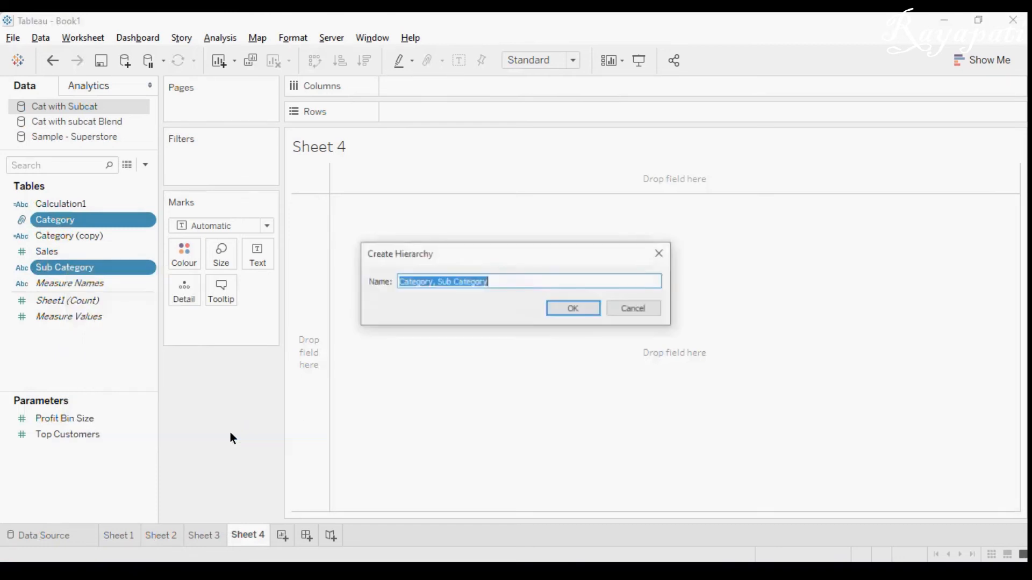
text(Prod)
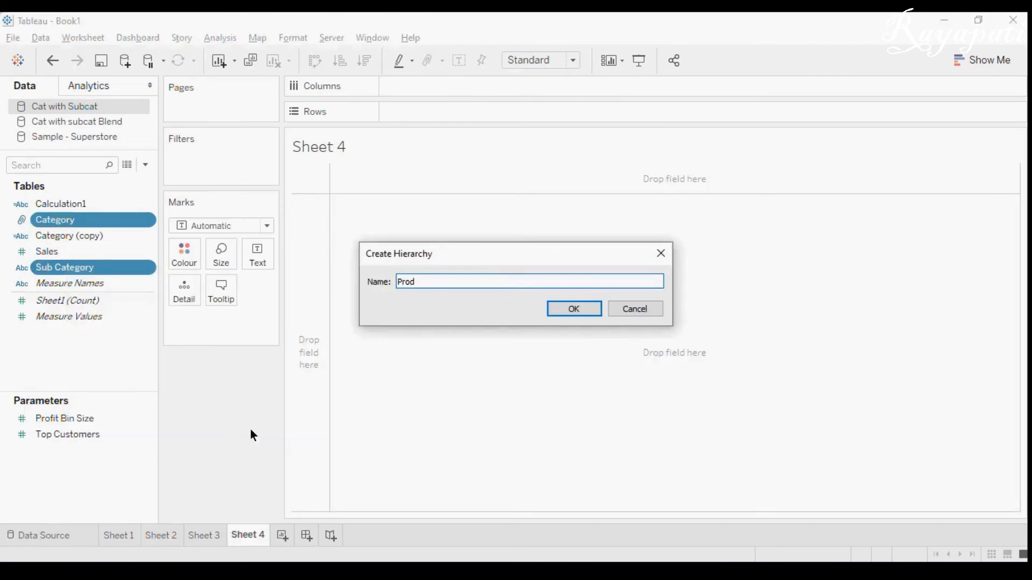
click(571, 309)
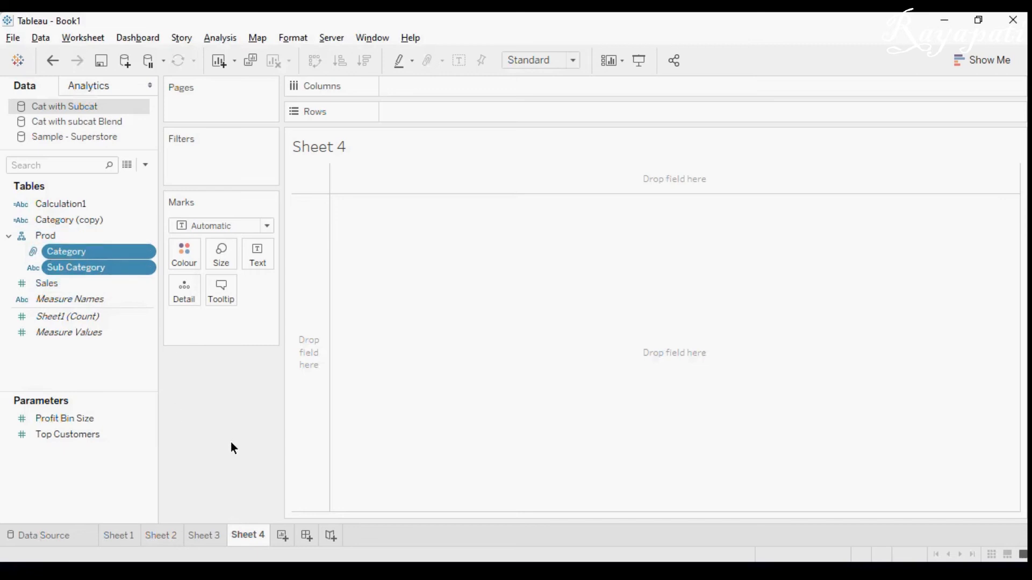
- Build a text table with Category and Sub Category on Rows and Sales as the displayed values
click(56, 382)
mouse_move(56, 256)
mouse_down()
mouse_move(352, 122)
mouse_move(421, 112)
mouse_up()
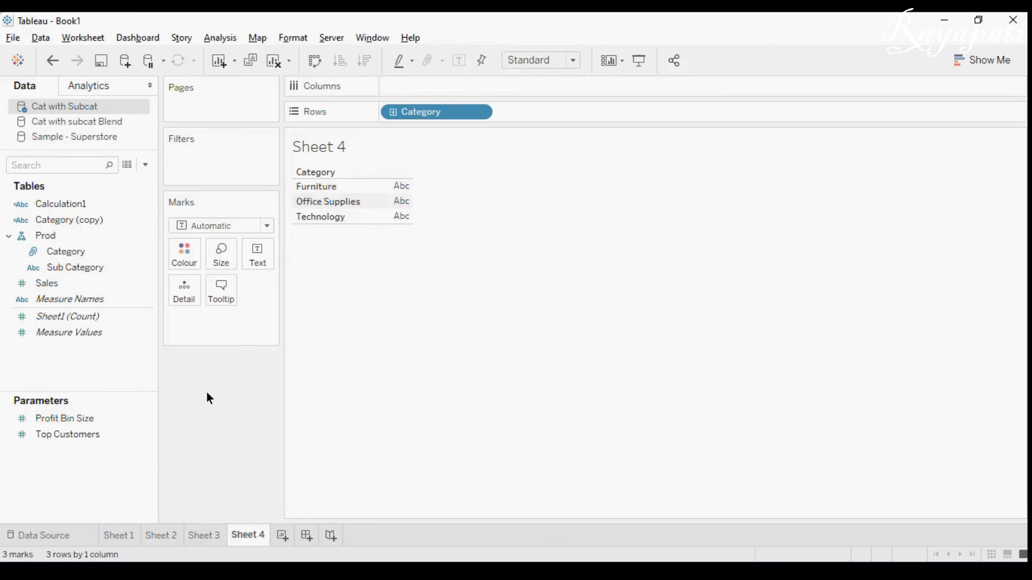
drag(60, 269, 541, 111)
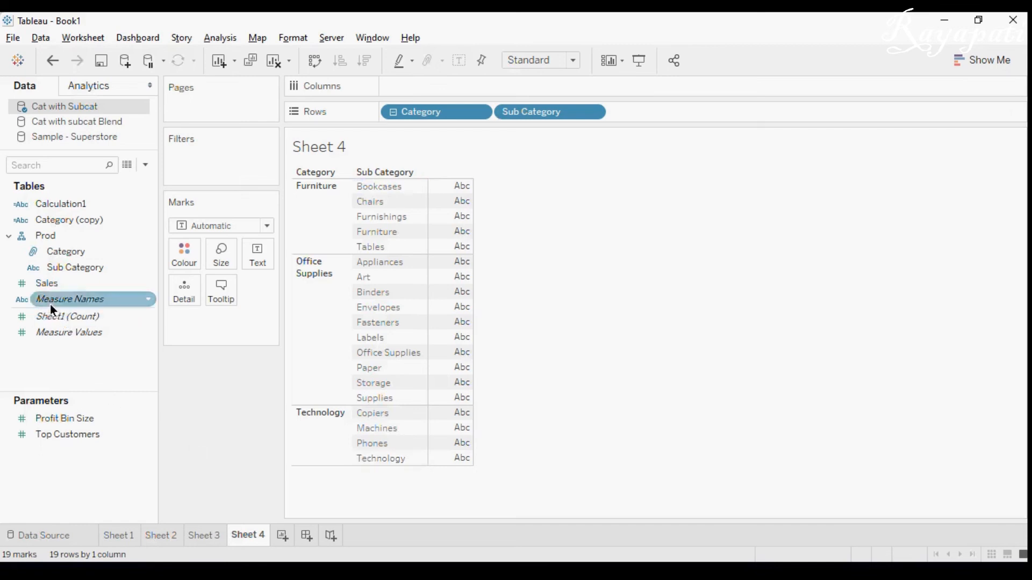
click(52, 287)
drag(58, 292, 255, 261)
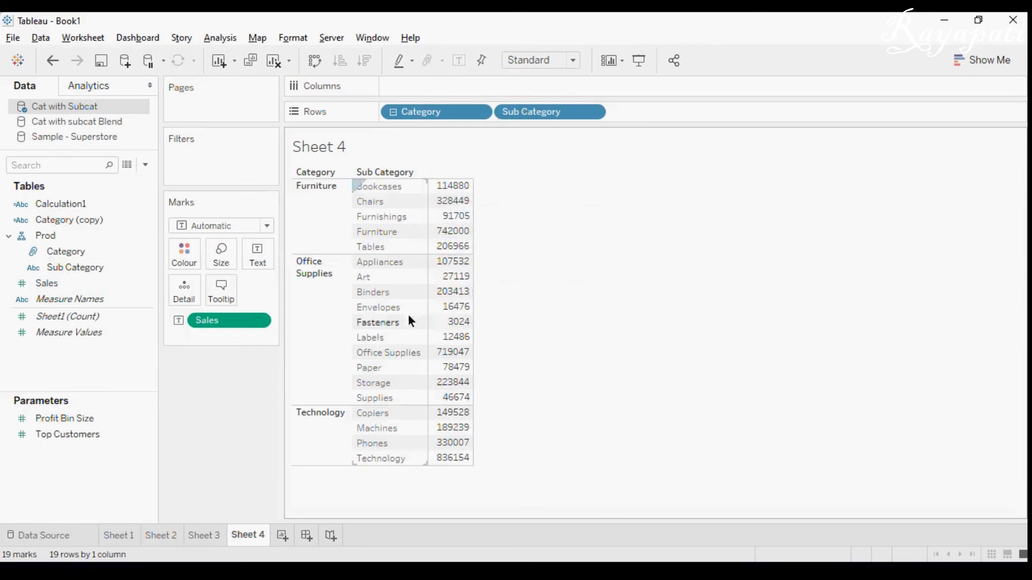
- Highlight the Sales values of Bookcases, Chairs, Furnishings and Tables together, then clear the selection
click(460, 188)
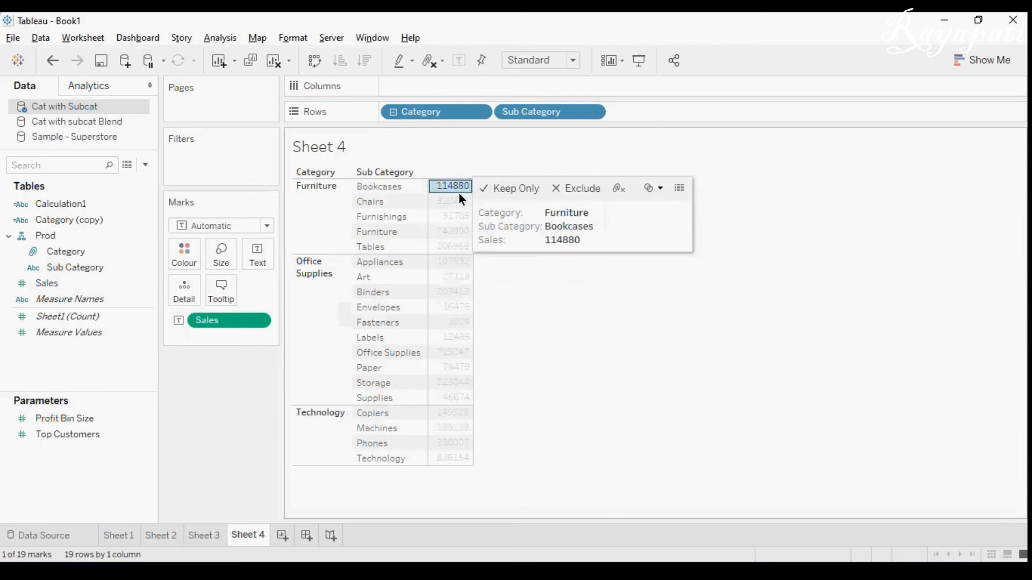
ctrl+click(457, 200)
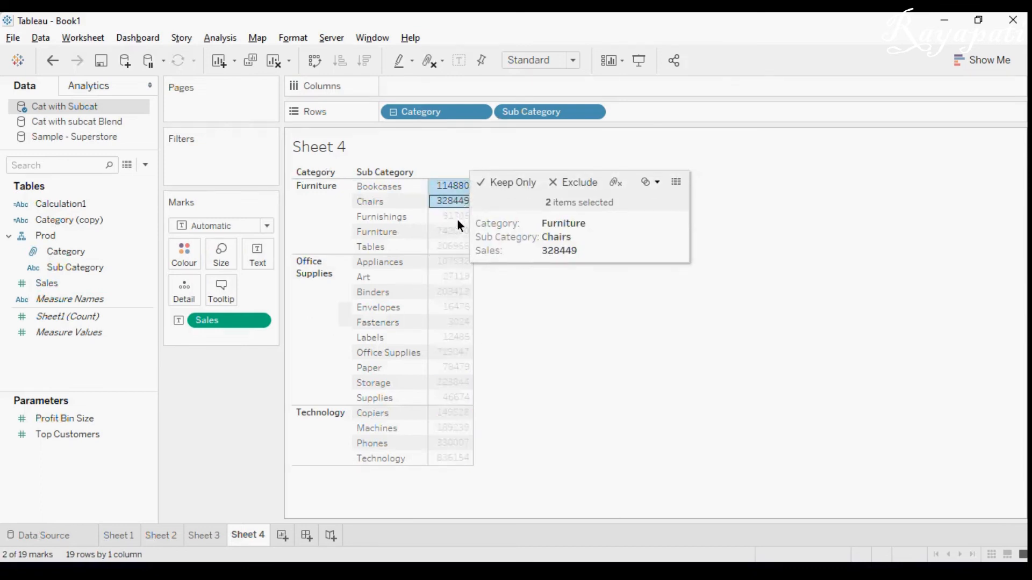
ctrl+click(457, 221)
ctrl+click(459, 249)
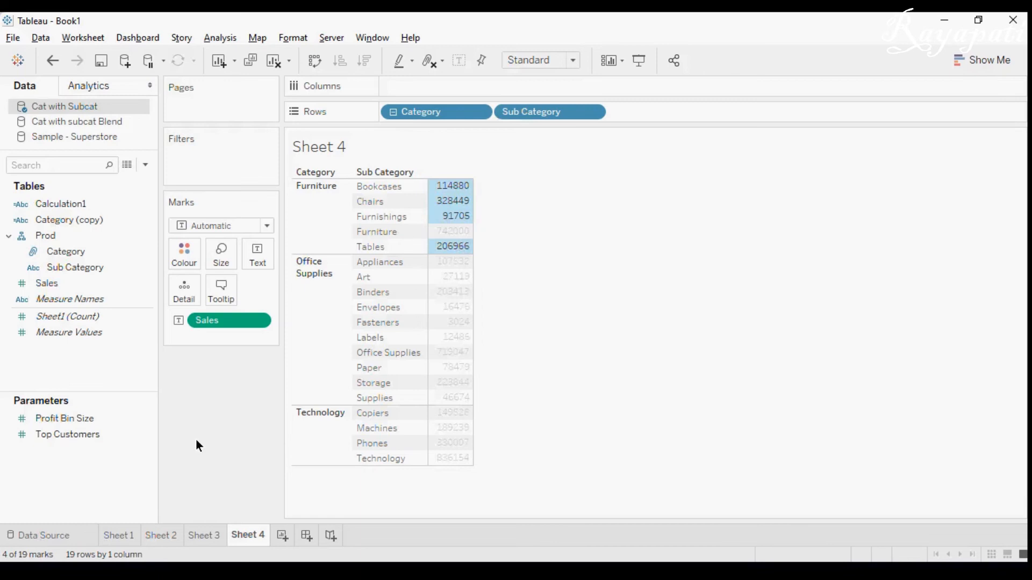
key(Escape)
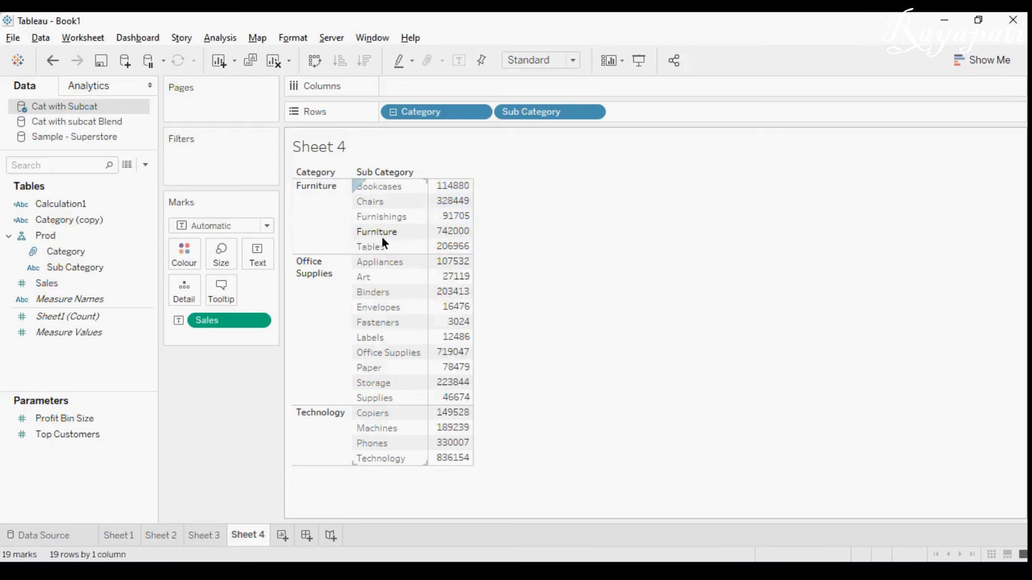
- Compare the Furniture row's Sales with its sub-categories, highlighting Bookcases and Chairs before clearing the selection
mouse_move(438, 232)
mouse_move(453, 187)
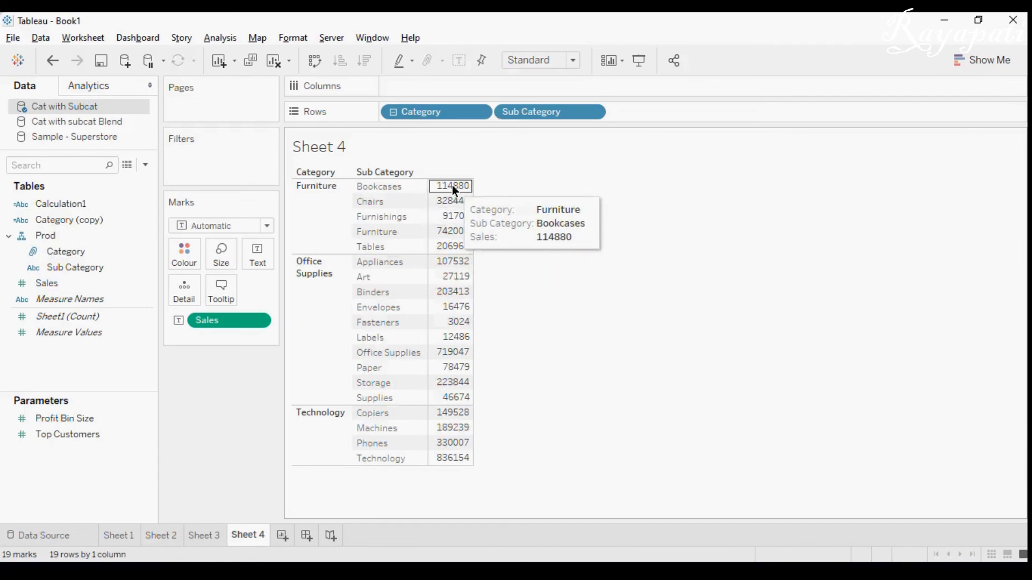
click(453, 185)
ctrl+click(453, 201)
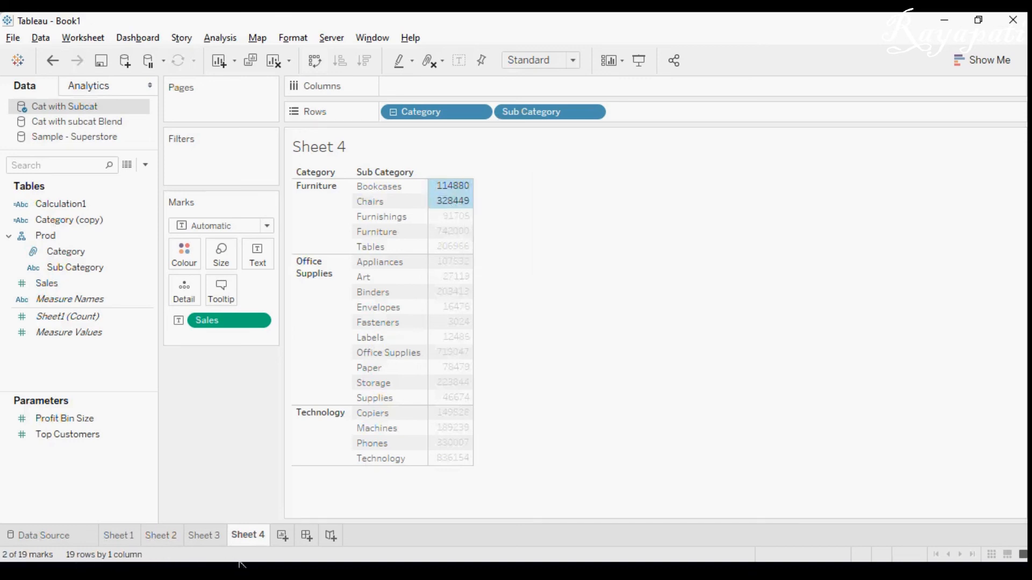
click(623, 296)
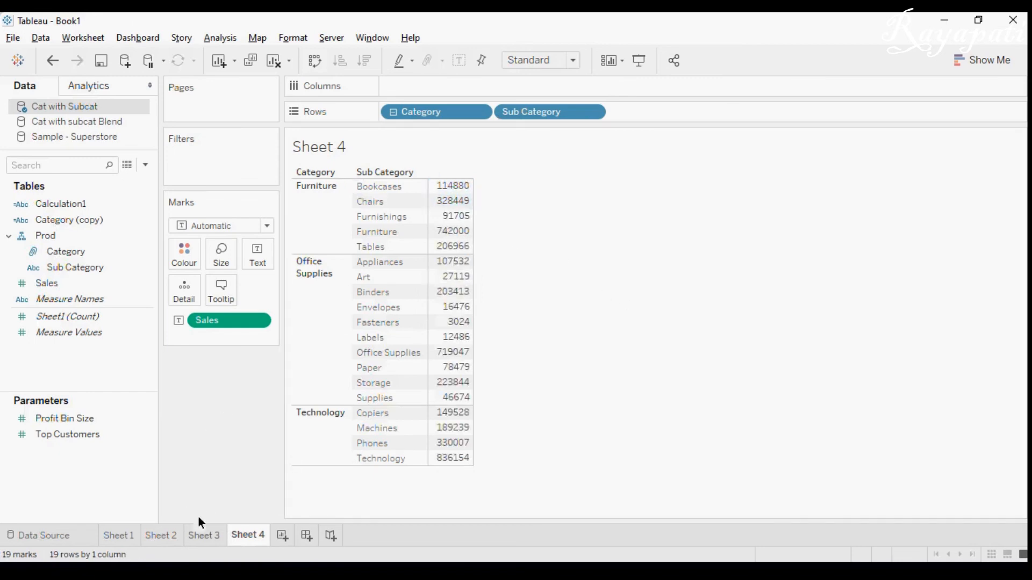
- Exclude the Furniture, Office Supplies and Technology total rows from Sub Category in the Sheet 4 table
mouse_move(462, 218)
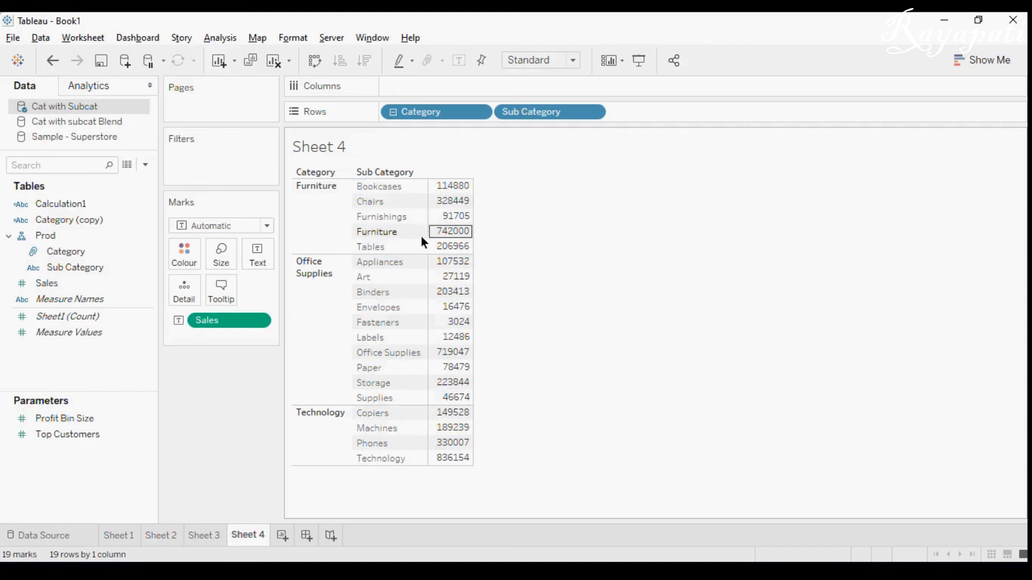
mouse_move(438, 239)
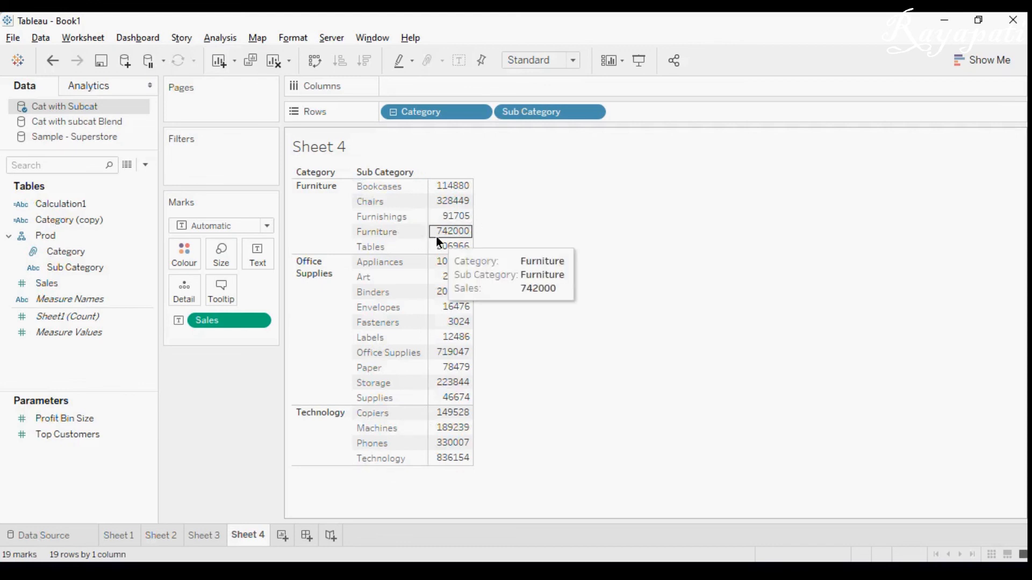
right_click(379, 238)
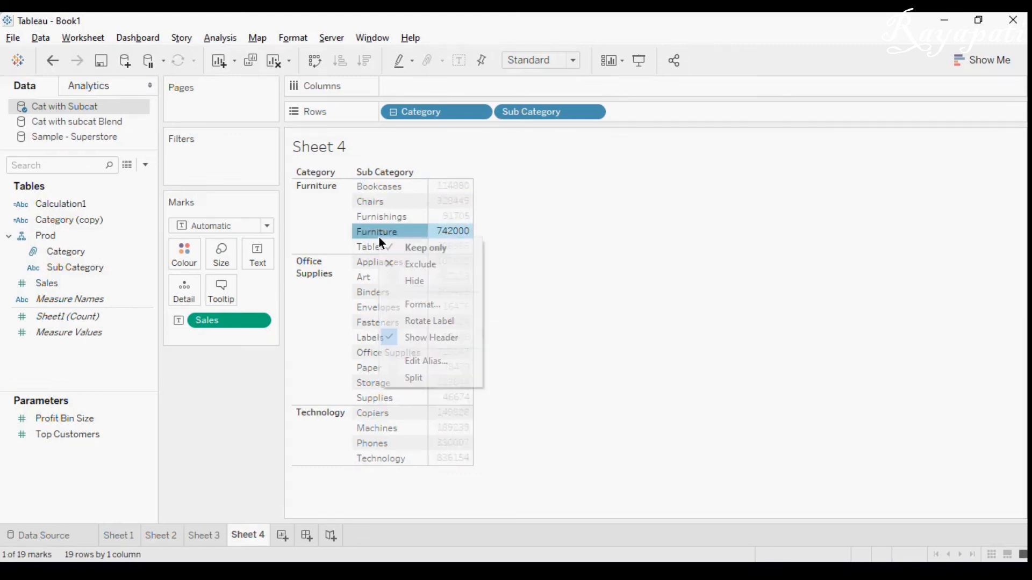
click(417, 266)
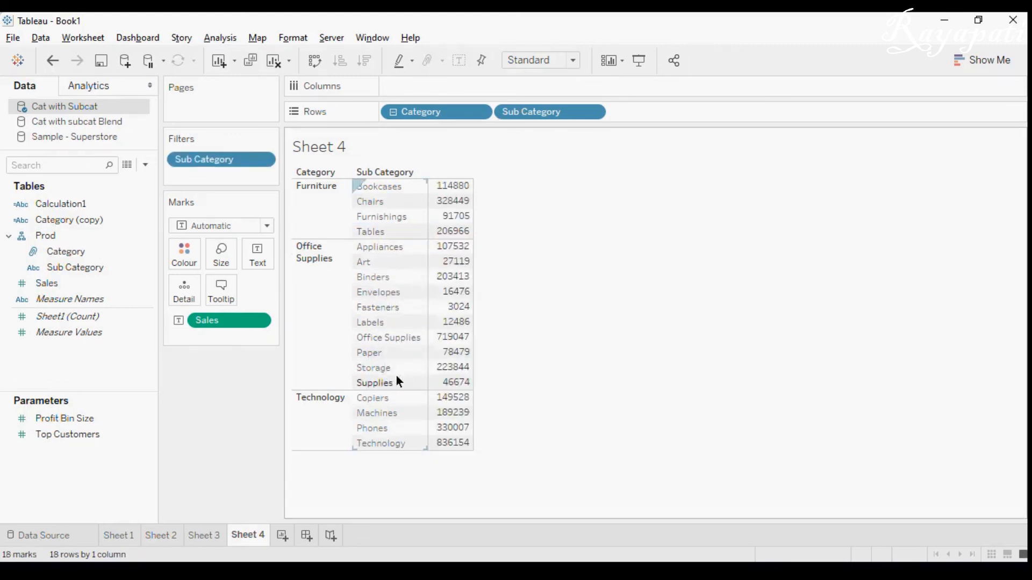
right_click(376, 340)
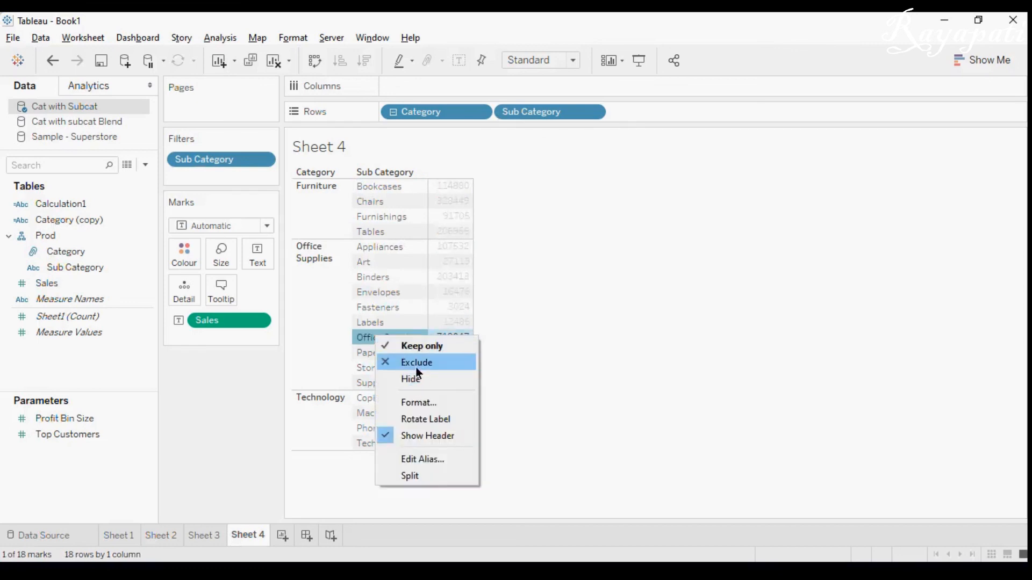
click(417, 368)
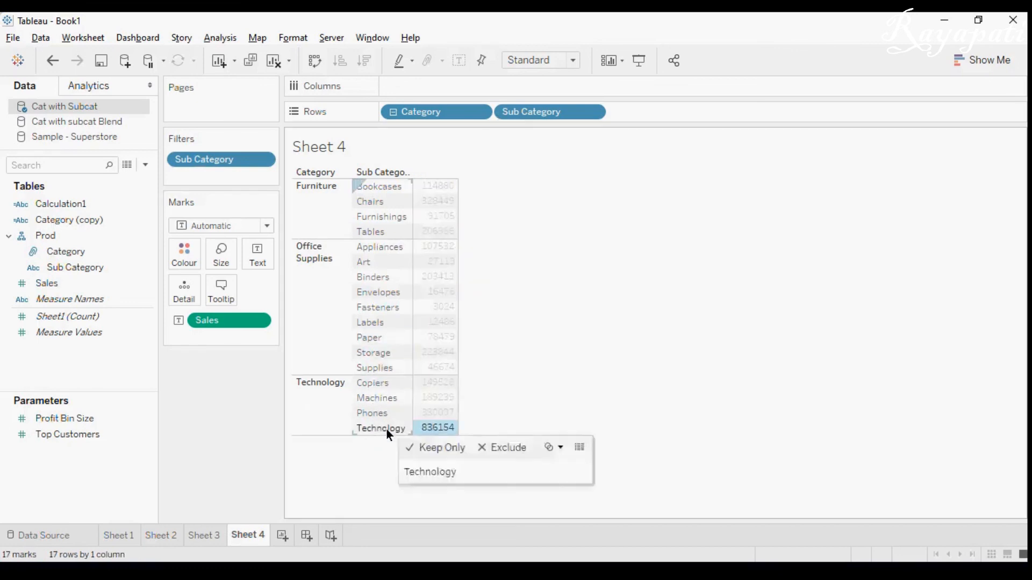
right_click(387, 429)
click(446, 453)
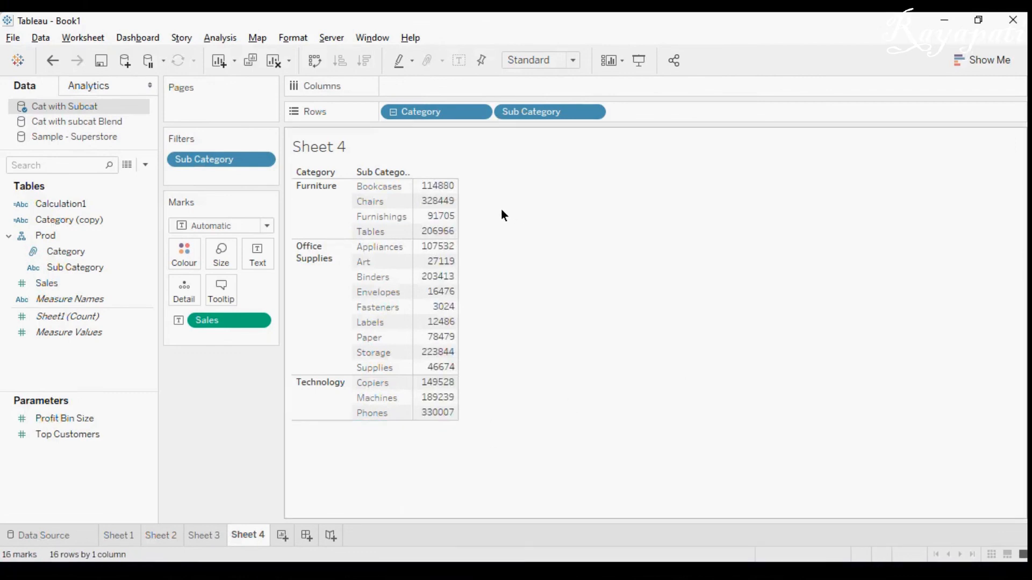
- Compare the Sheet 4 sub-category Sales with the Superstore table on Sheet 3, ending on Sheet 4
click(164, 536)
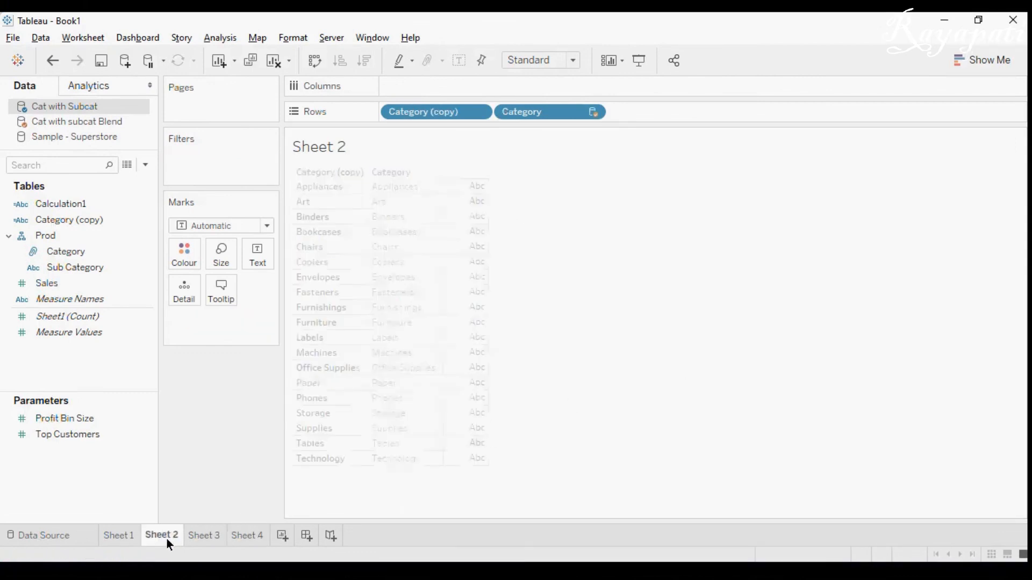
click(202, 536)
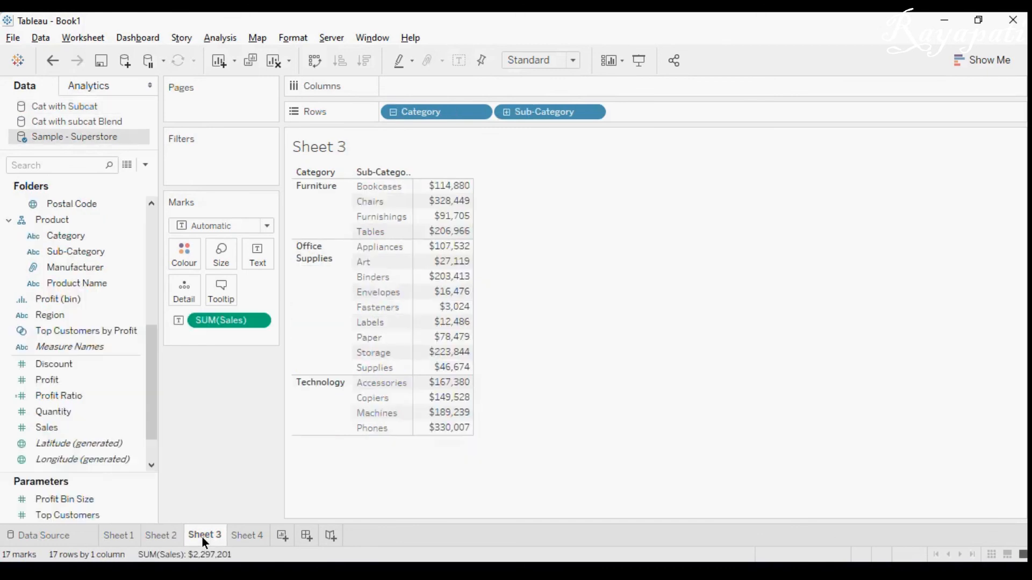
click(247, 535)
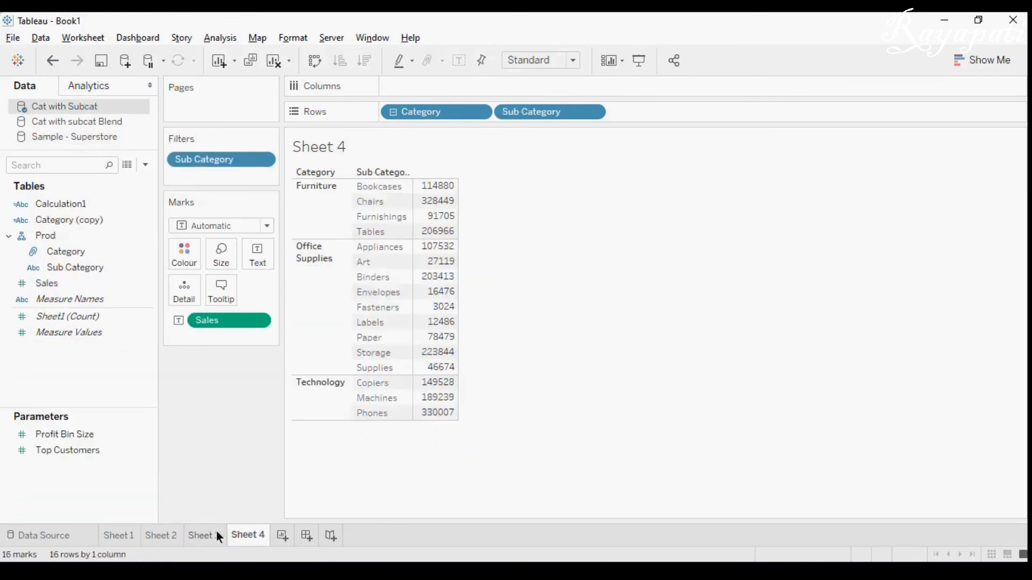
click(214, 532)
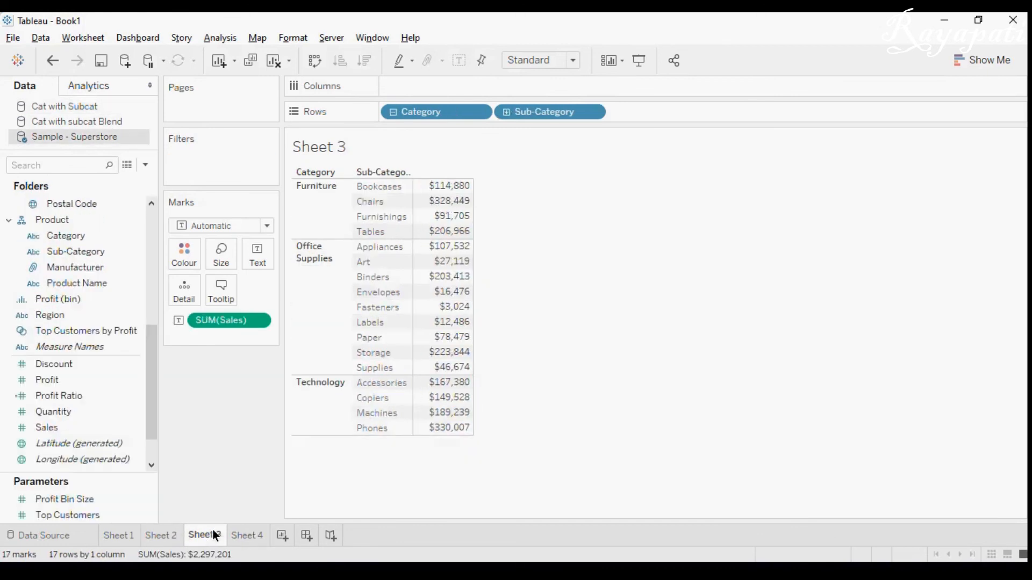
click(250, 532)
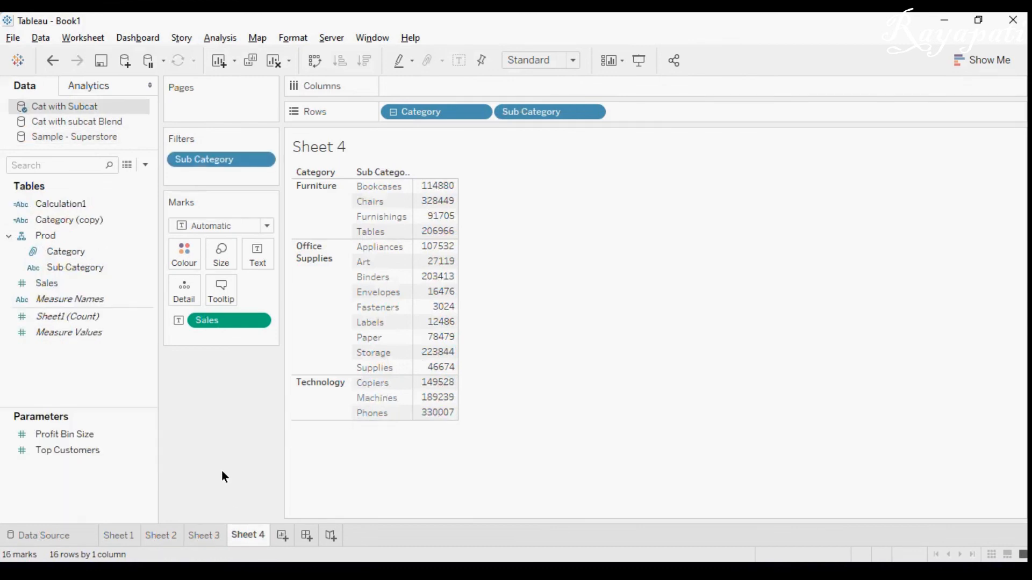
- Close the Cat with subcat Blend data source and make Cat with Subcat the selected source
click(107, 122)
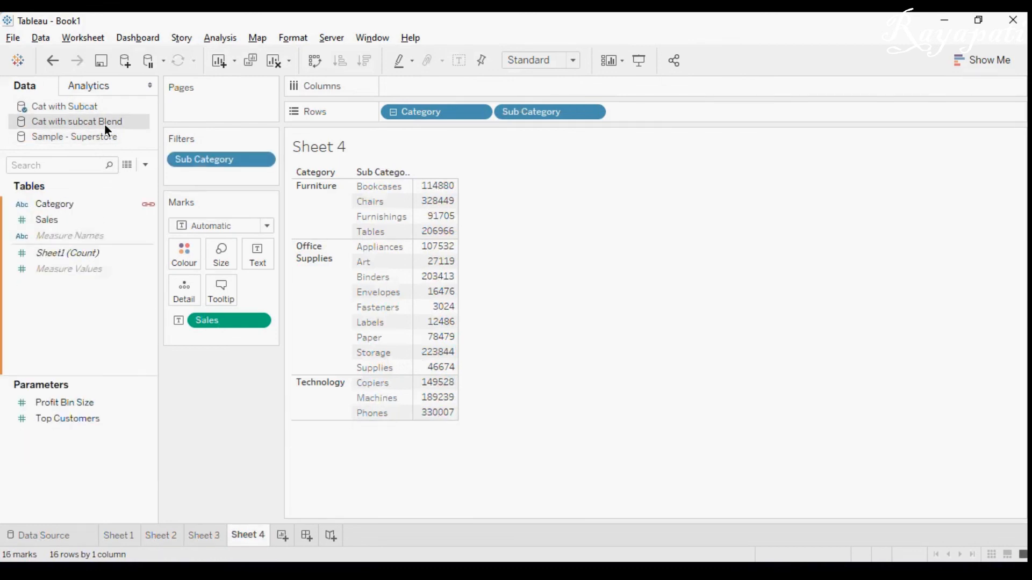
right_click(104, 125)
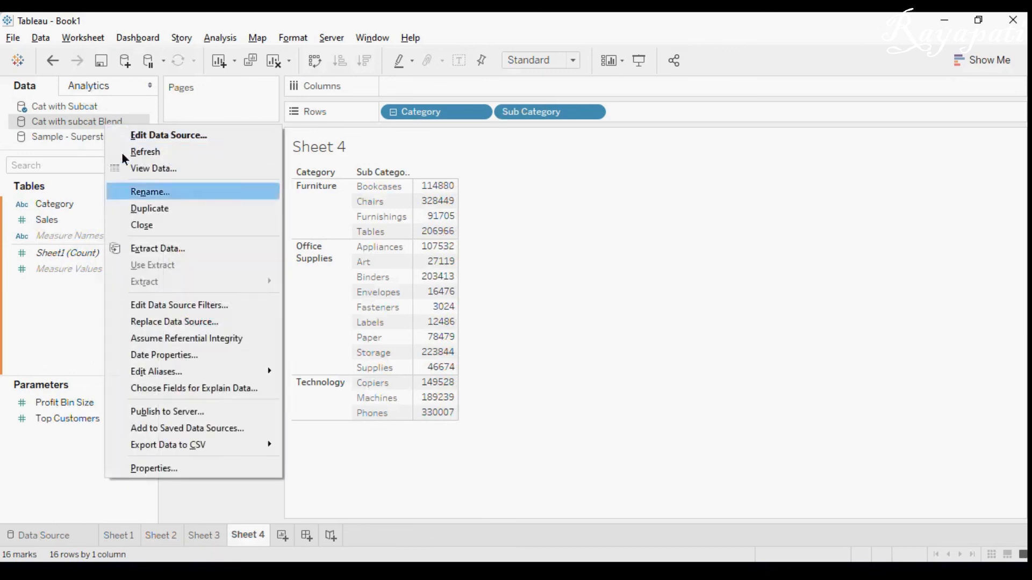
click(148, 222)
click(614, 328)
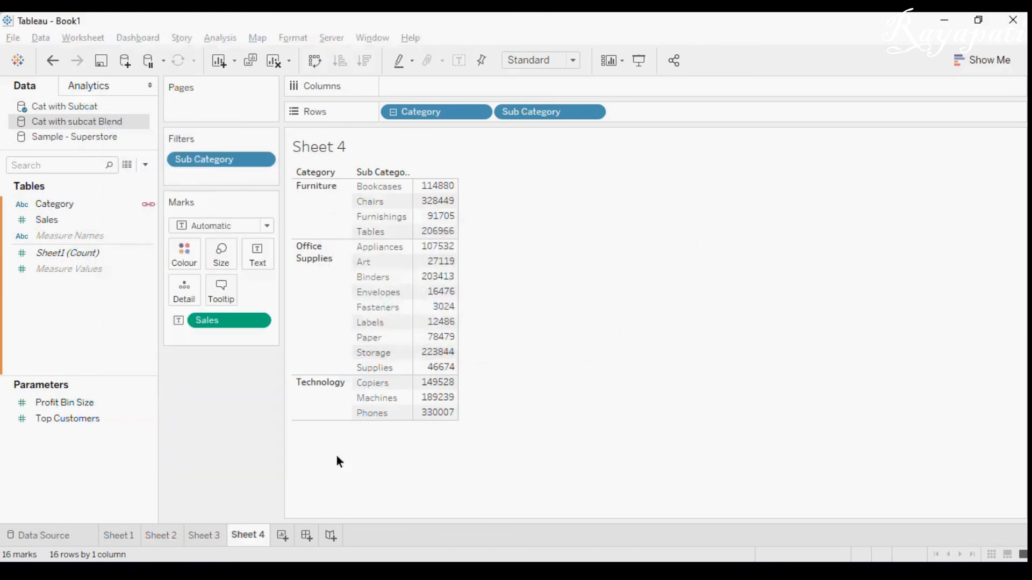
click(56, 108)
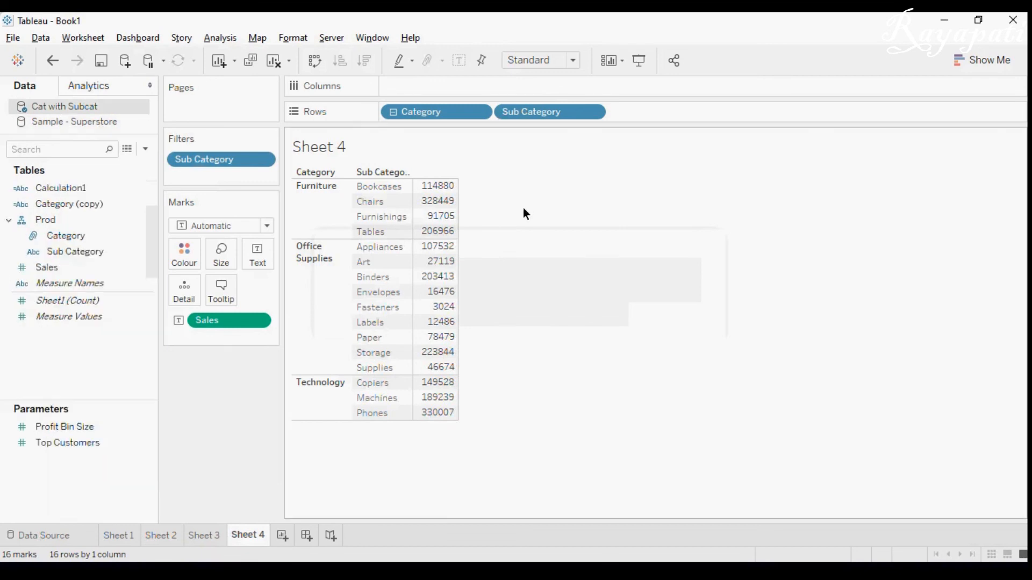